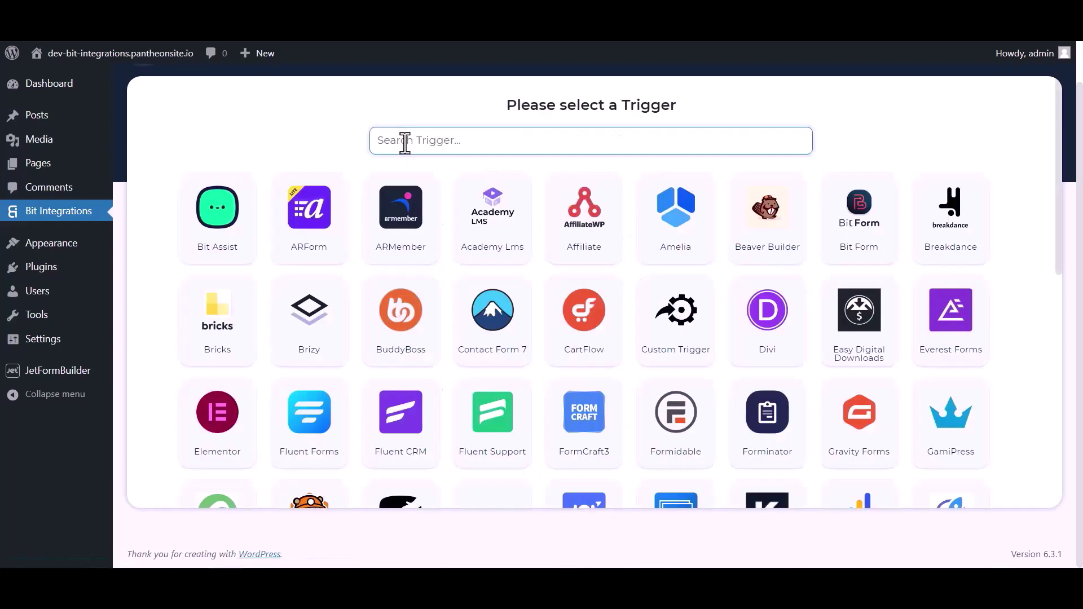
- Pick JetForm Builder as the trigger, copy its webhook URL, and start fetching a test submission
click(404, 141)
text(jet)
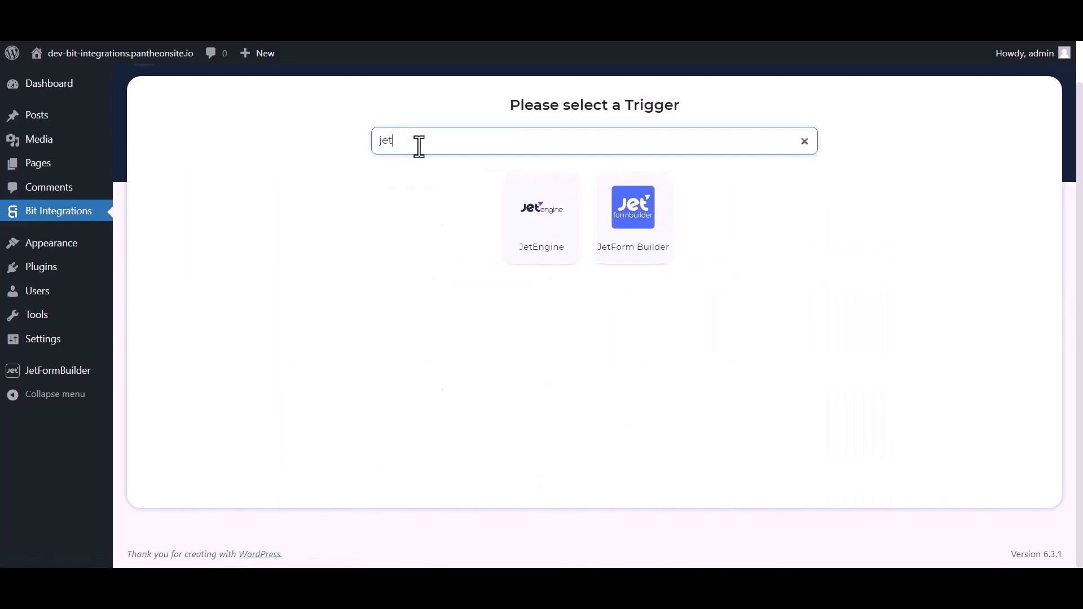
click(633, 238)
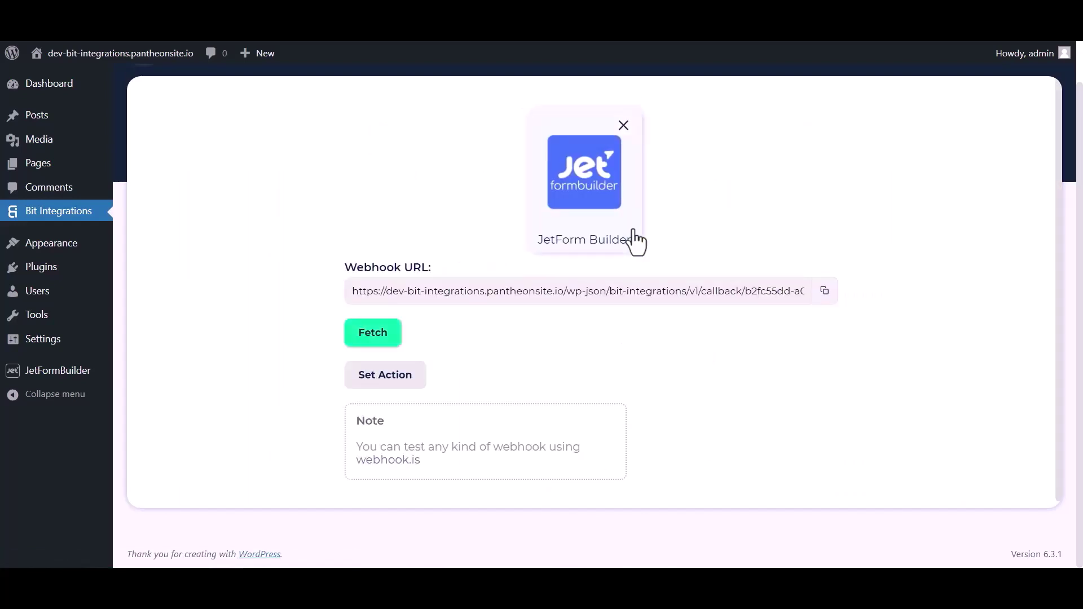
click(825, 290)
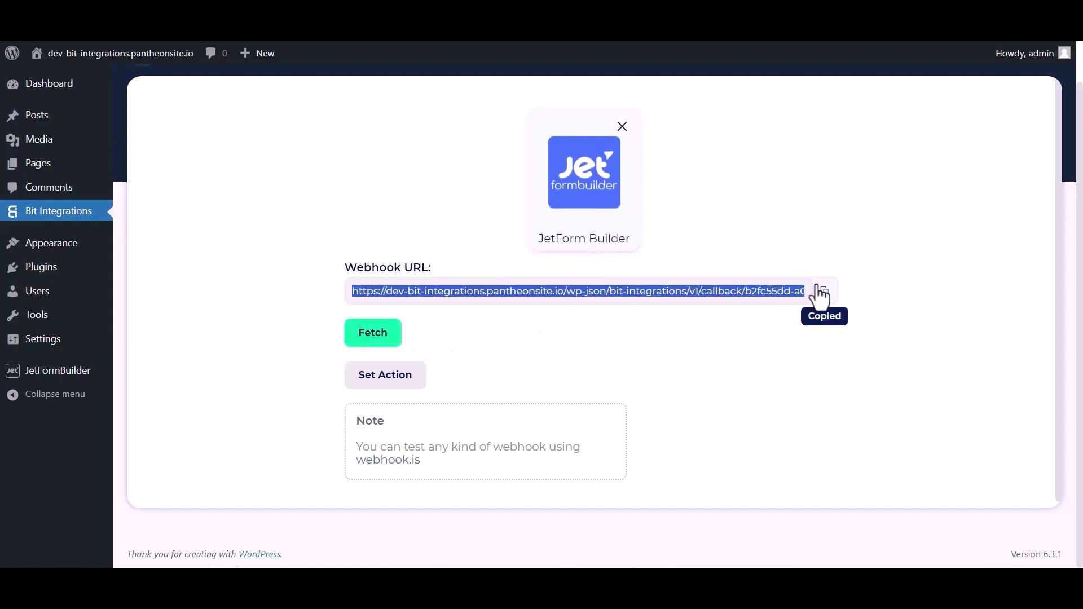
click(382, 338)
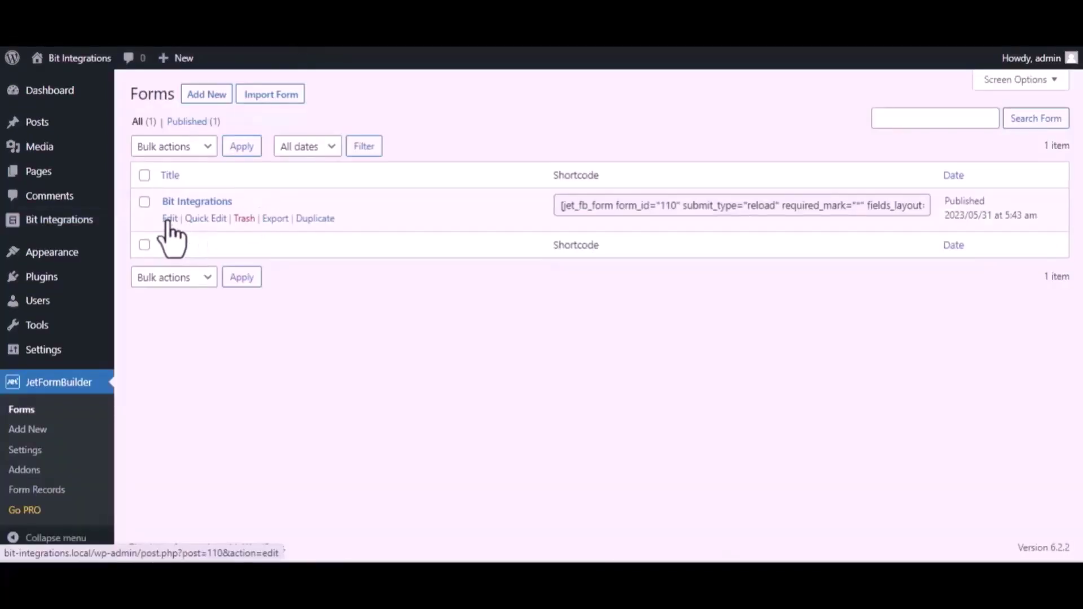
- In the Bit Integrations form's settings, make the first post-submit action Call Webhook
click(169, 219)
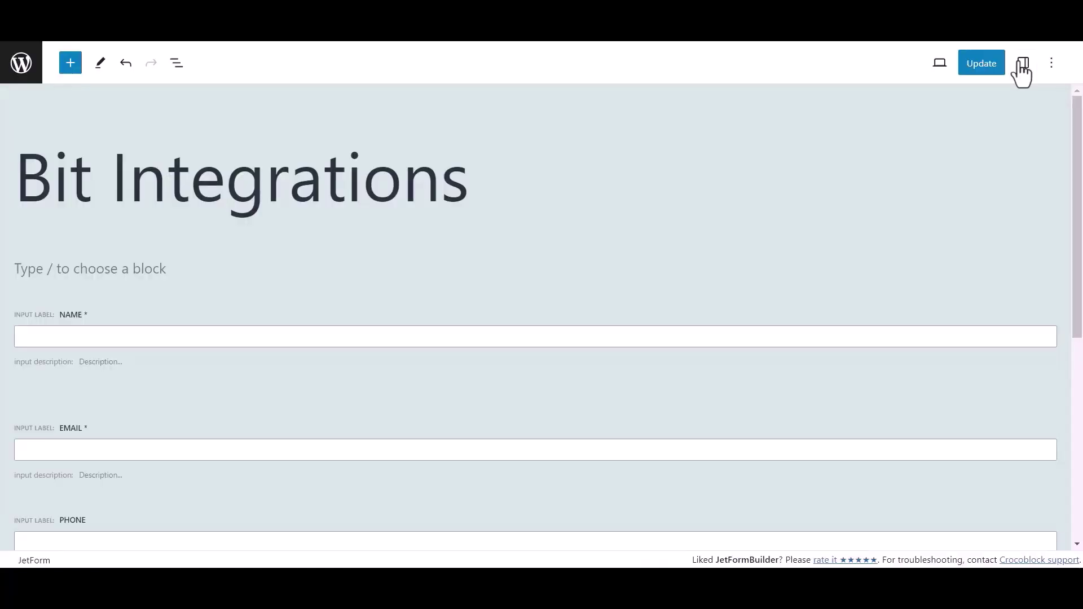
click(1023, 64)
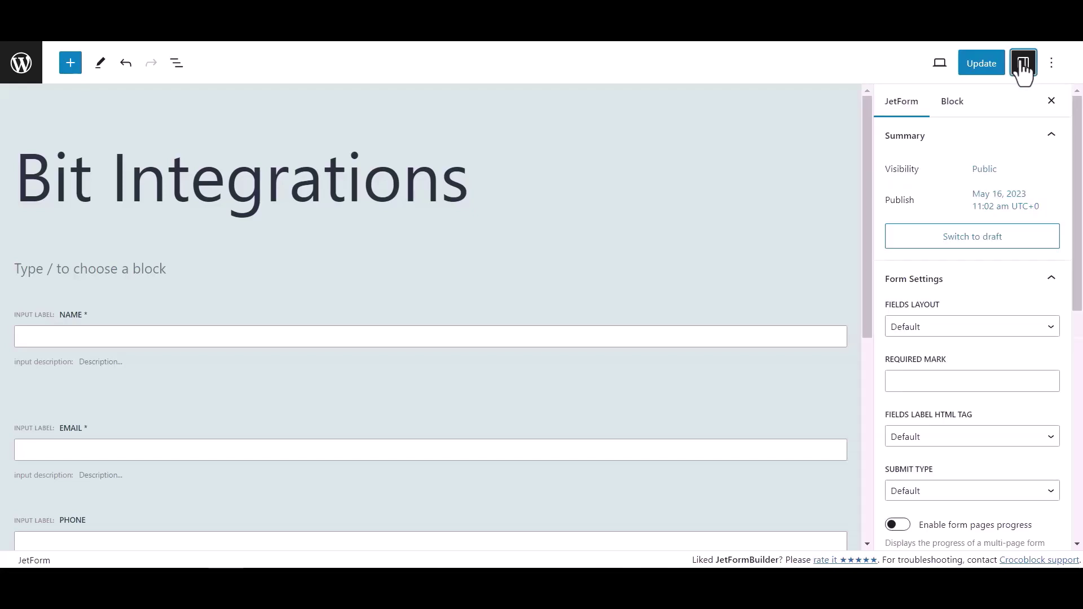
scroll(940, 312, down, 6)
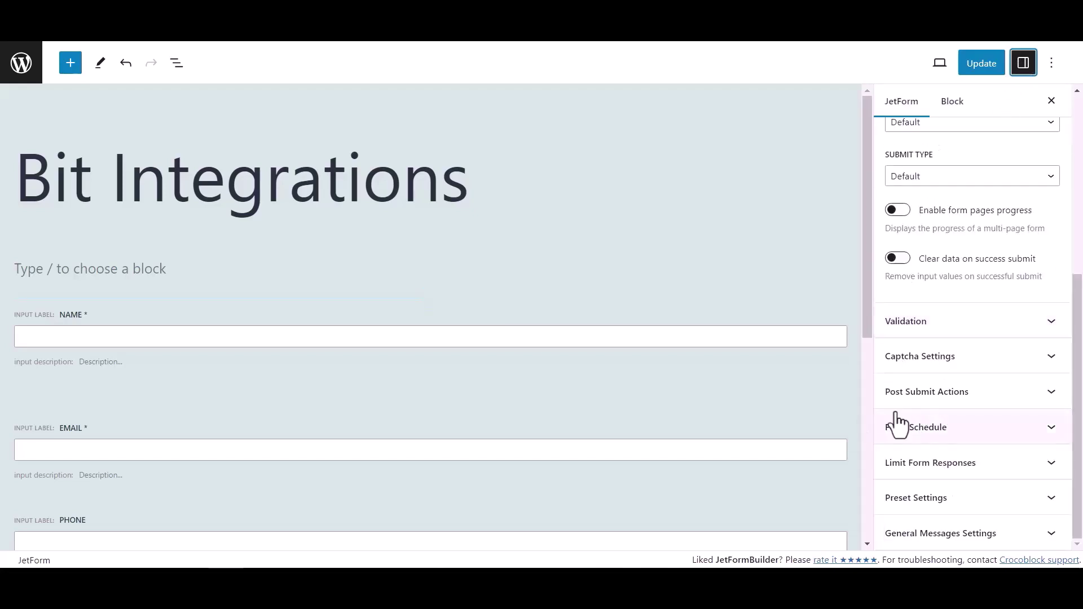
click(1020, 396)
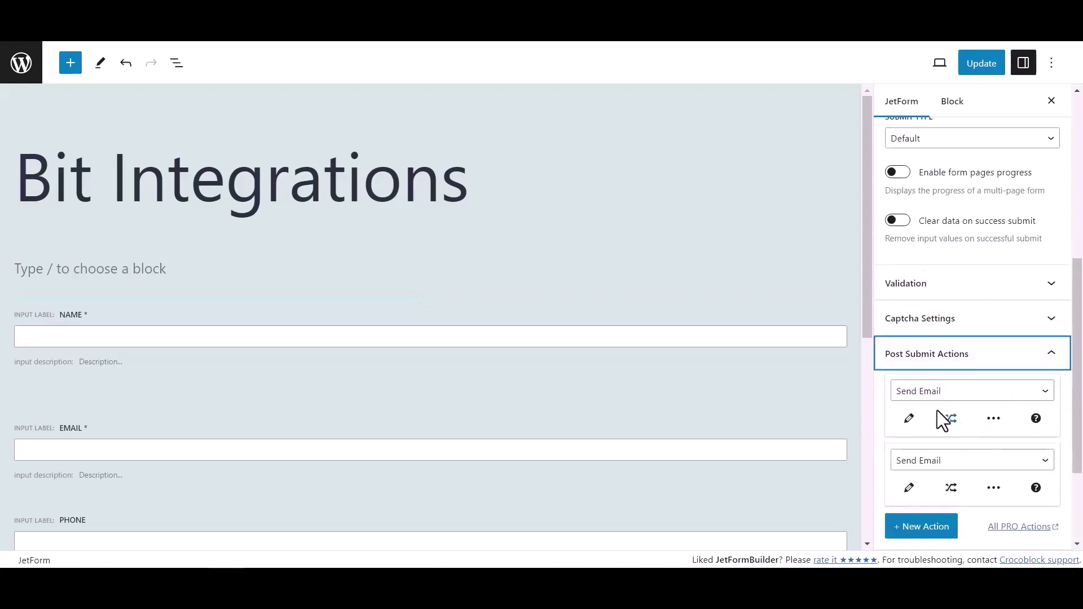
click(936, 394)
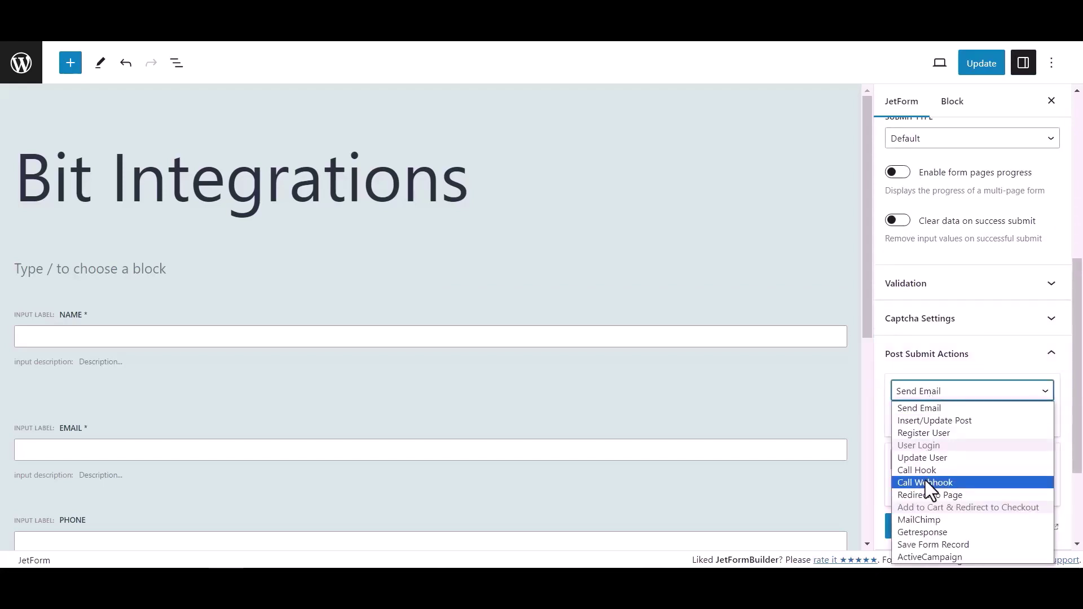
click(925, 483)
- Paste the Bit Integrations webhook URL into the Call Webhook action and update the form
click(918, 420)
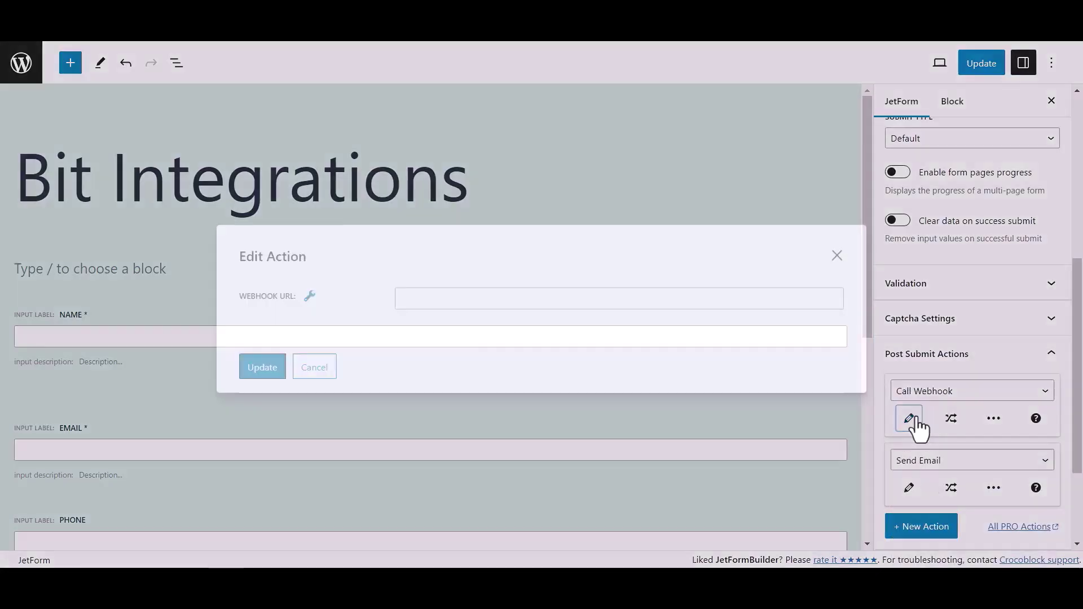
click(501, 299)
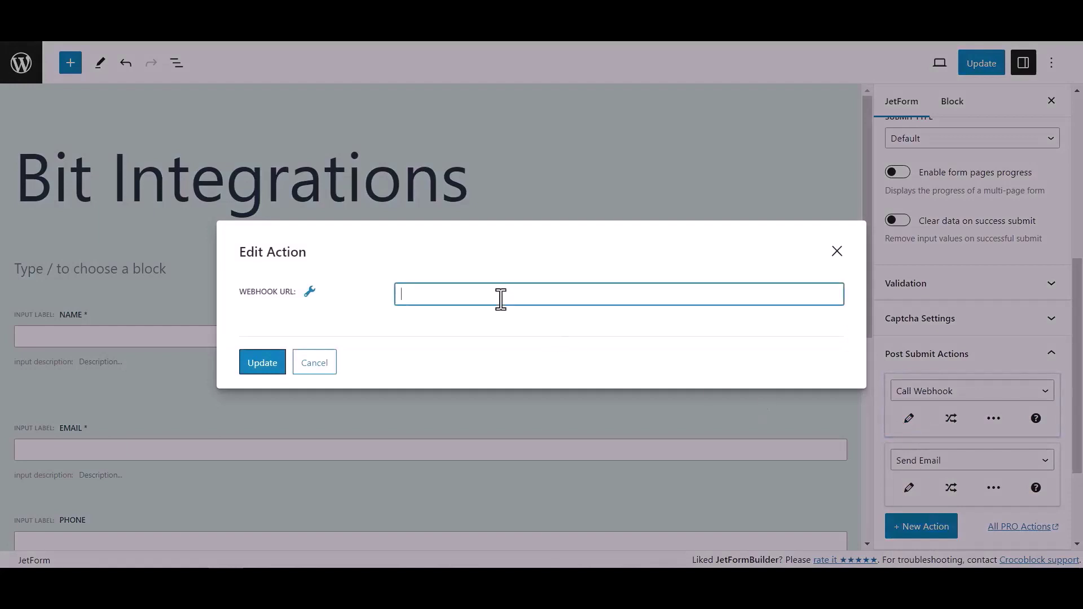
key(ctrl+v)
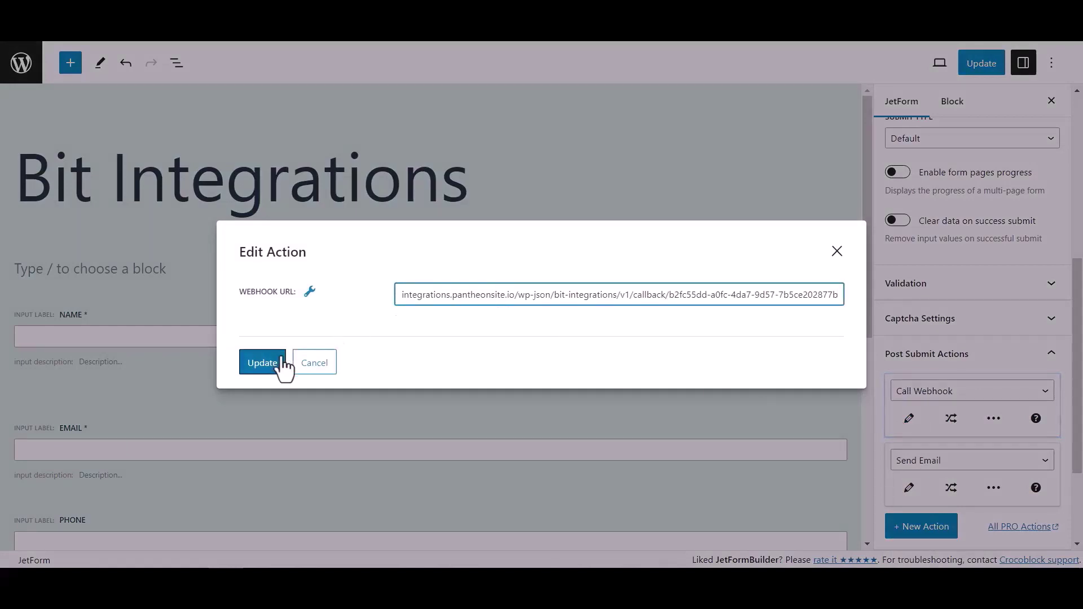
click(279, 367)
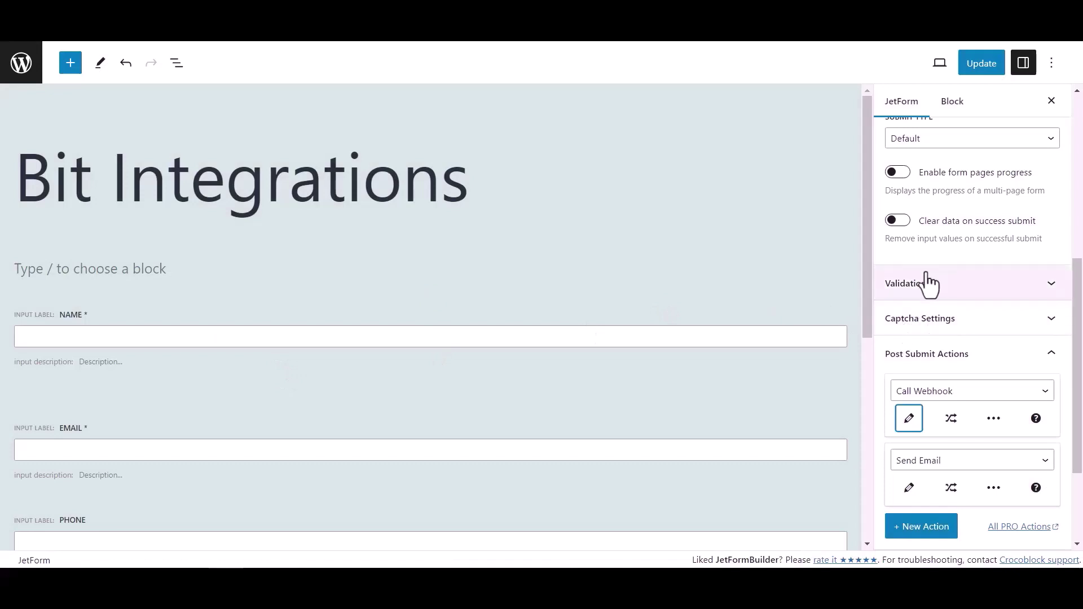
click(991, 65)
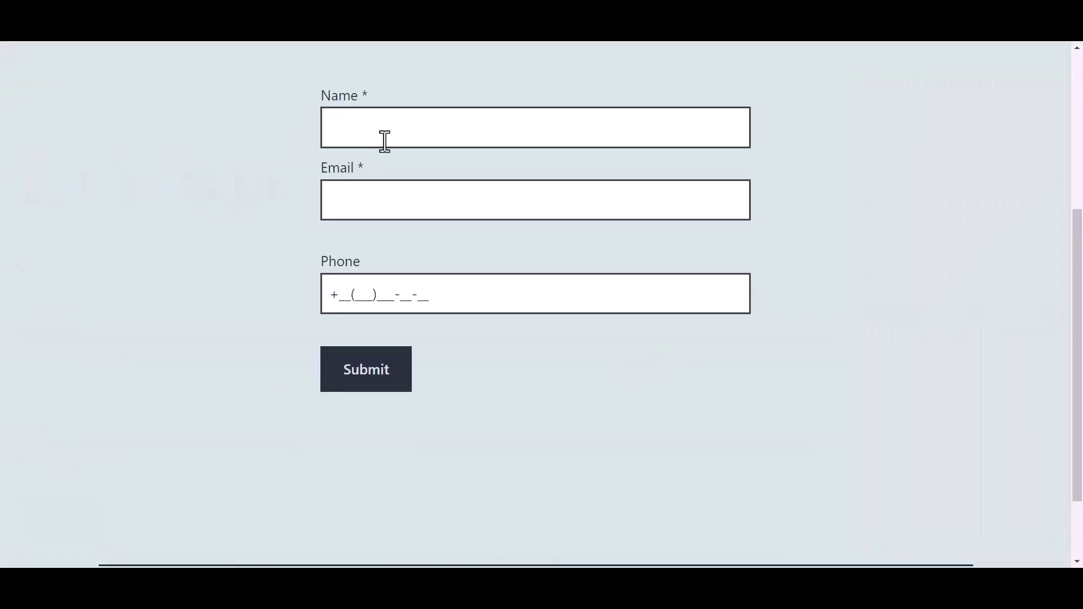
- Fill the live form with name 'Bit Integrations', a support e-mail address and a phone number, then submit
click(406, 129)
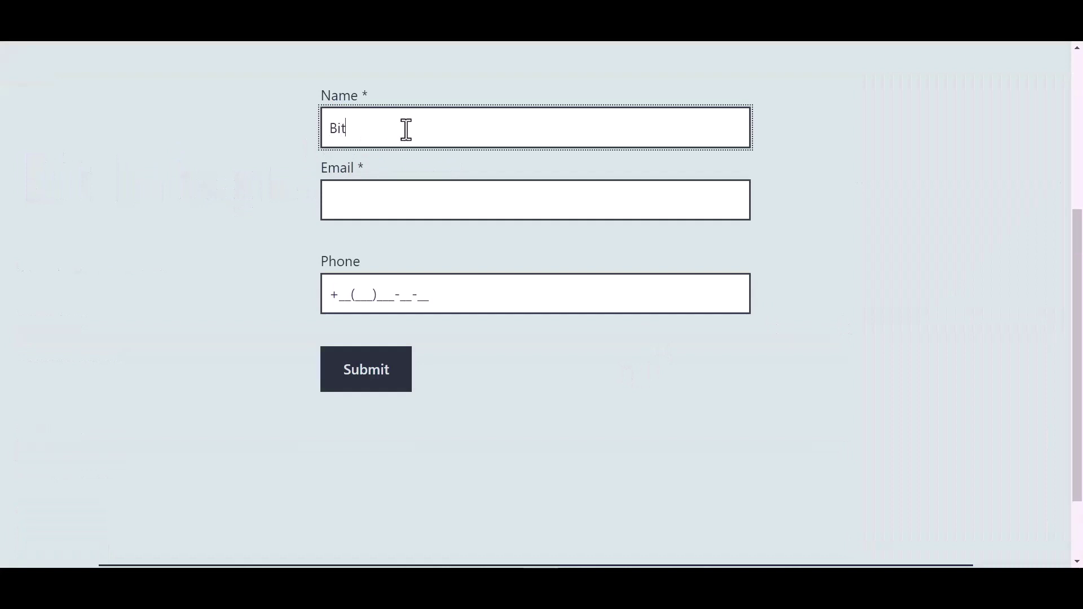
text(Bit Integrations)
key(Tab)
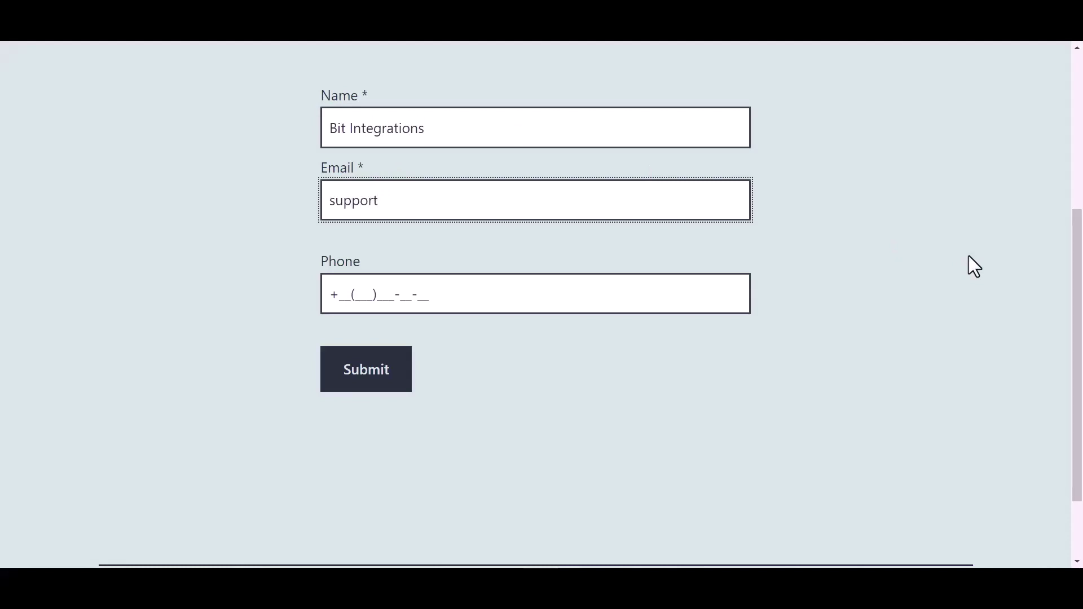
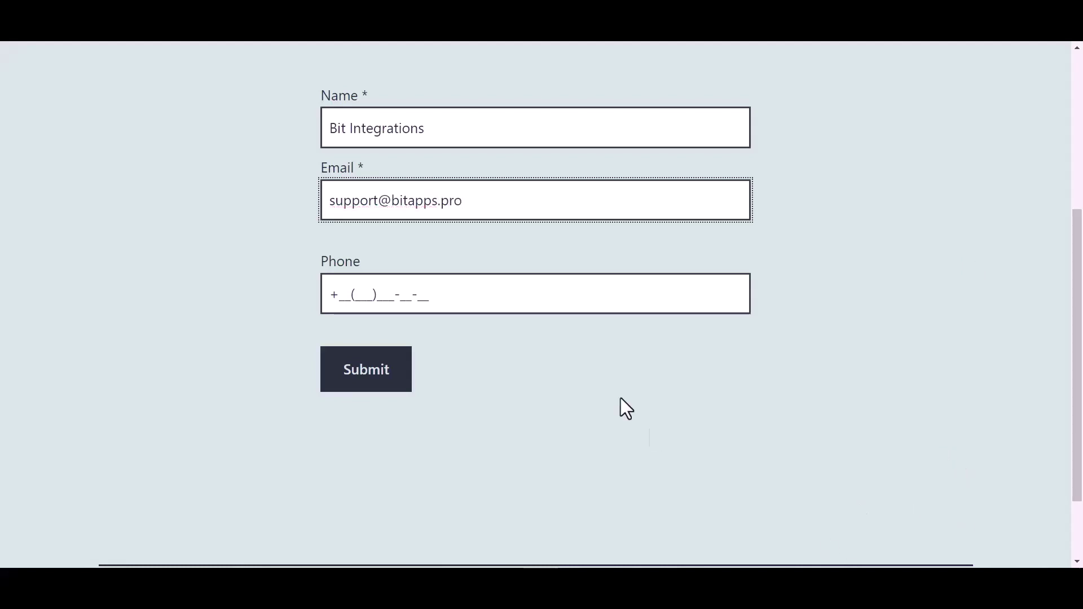
click(417, 294)
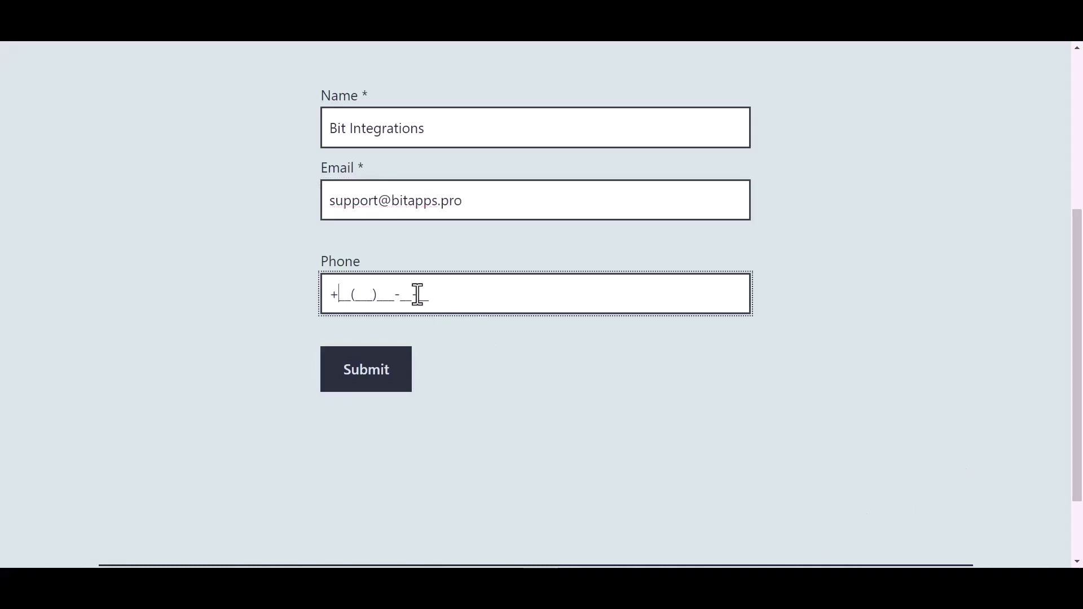
text(44(455)566-6)
click(375, 378)
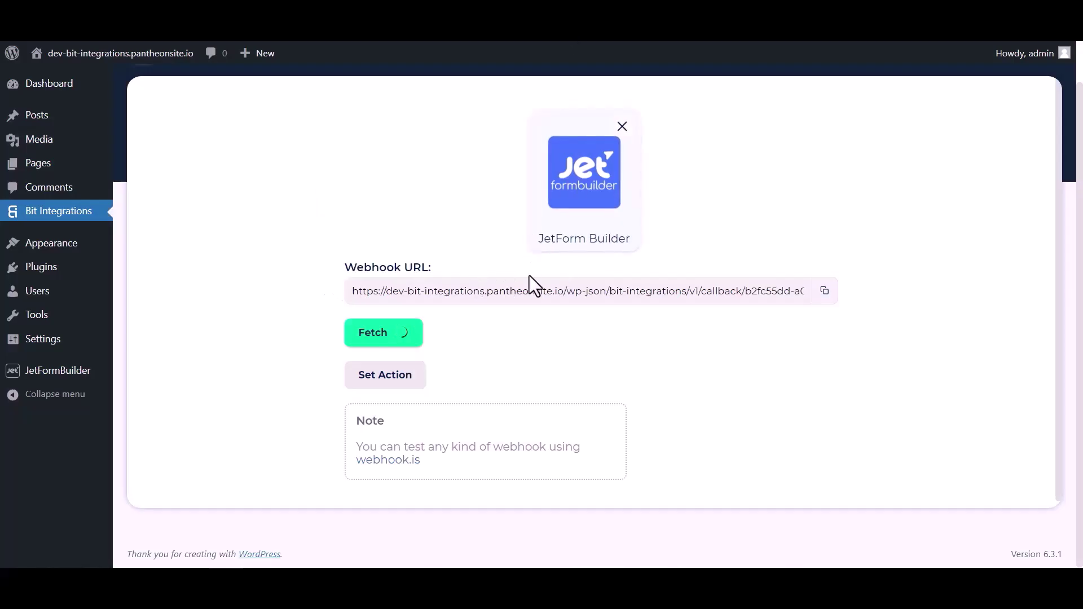
- Scroll through the fetched webhook response table to review each incoming field and its type
scroll(565, 352, down, 4)
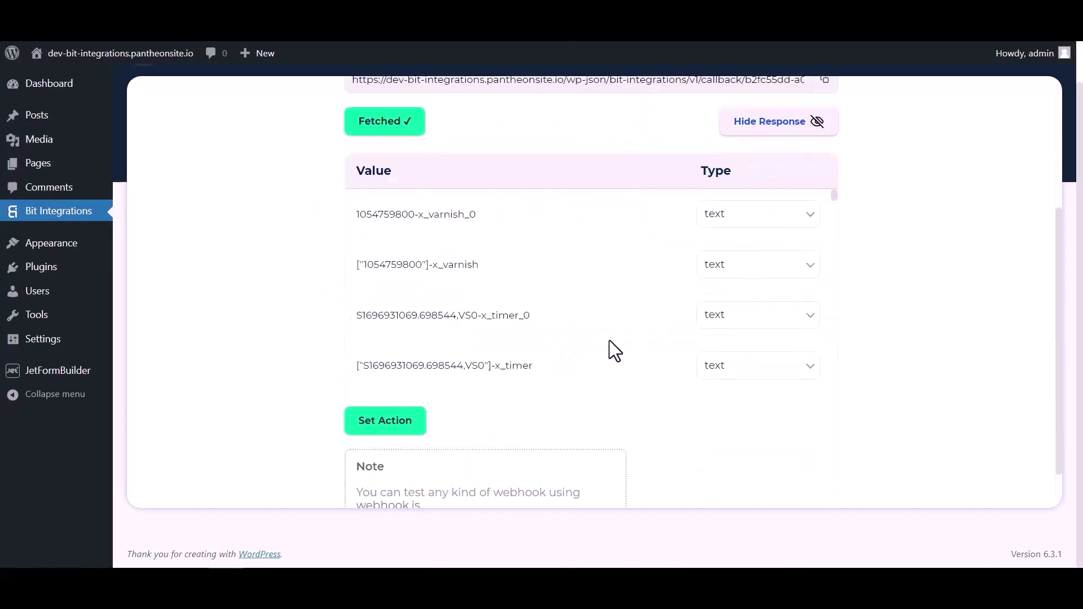
scroll(590, 235, down, 7)
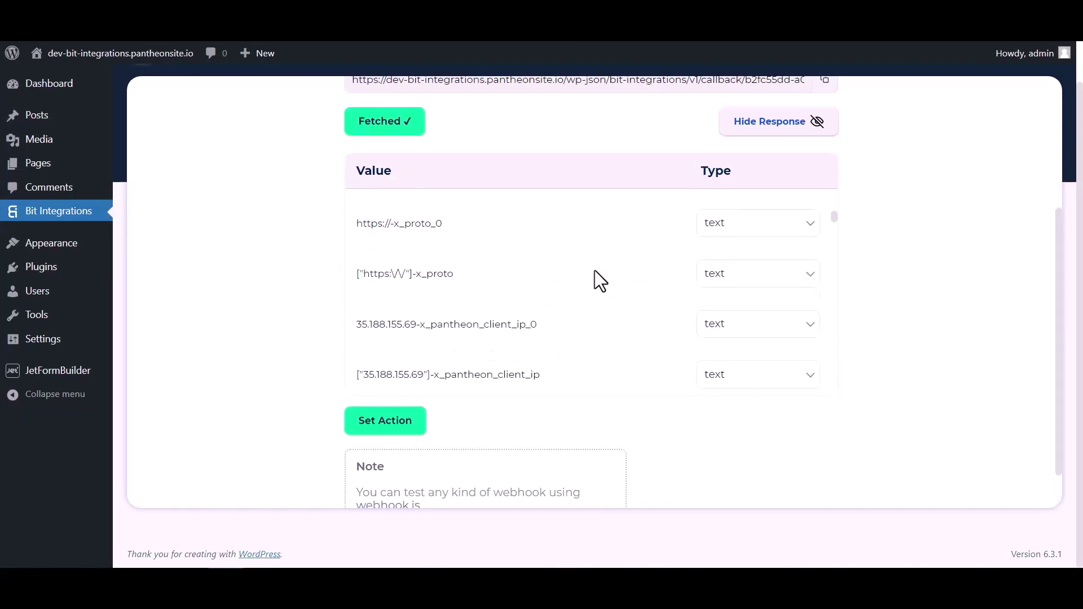
scroll(595, 269, down, 13)
scroll(637, 277, up, 7)
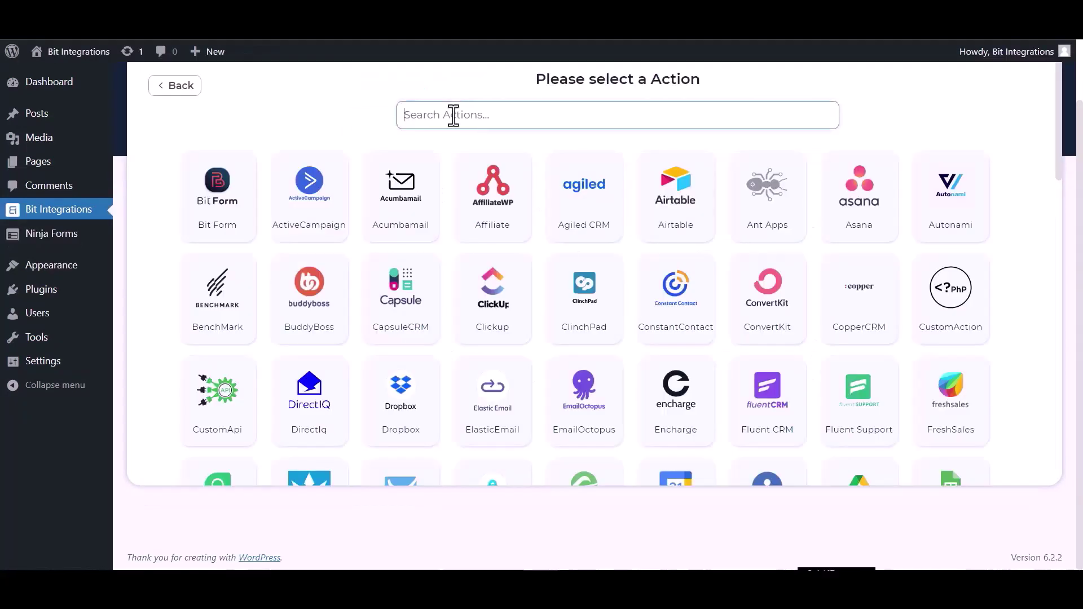
- Search 'konn', choose KonnectzIT as the action app, and go to the KonnectzIT dashboard
text(konn)
click(581, 213)
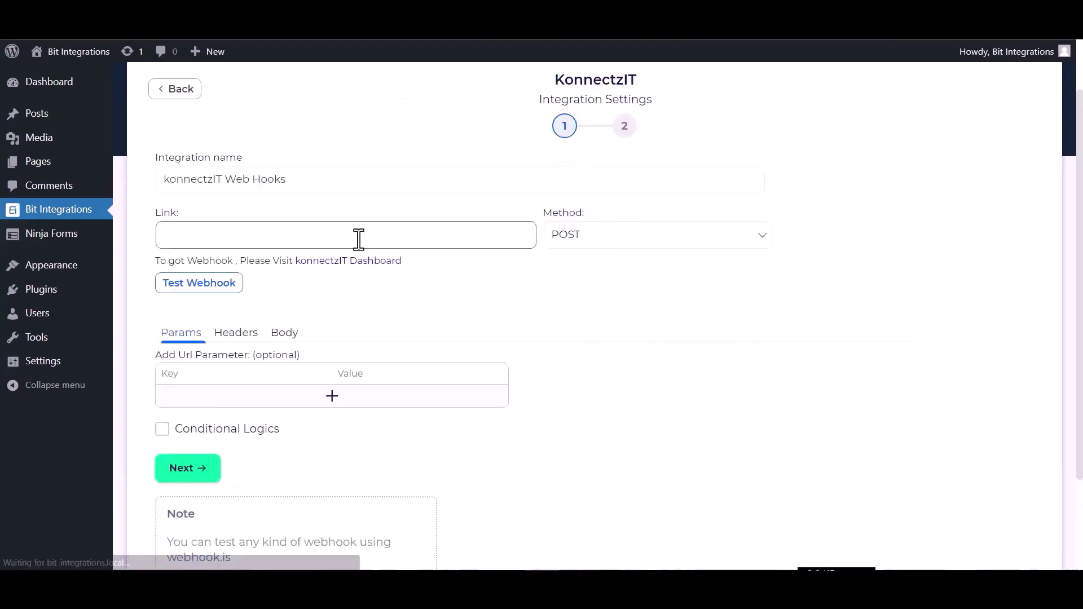
click(363, 269)
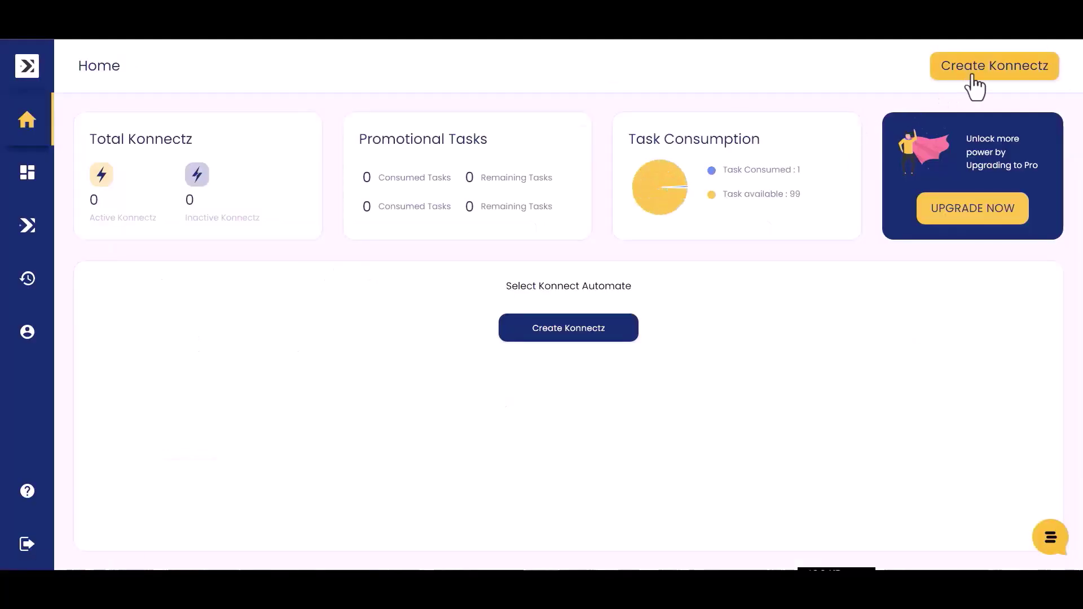
- Create a new Konnectz named 'bit integrations'
click(972, 70)
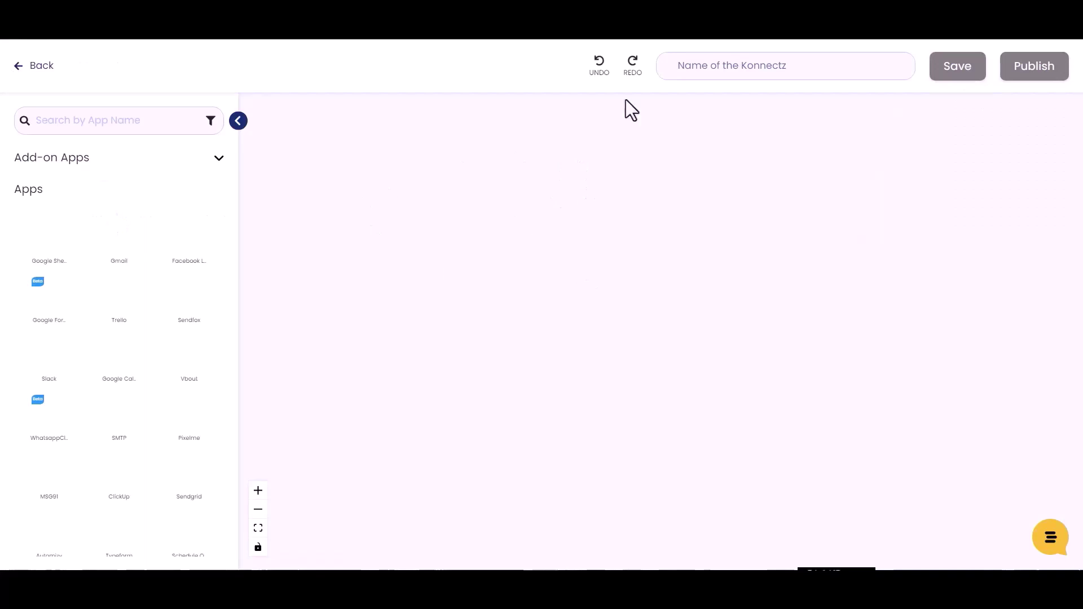
click(711, 69)
text(bit inte)
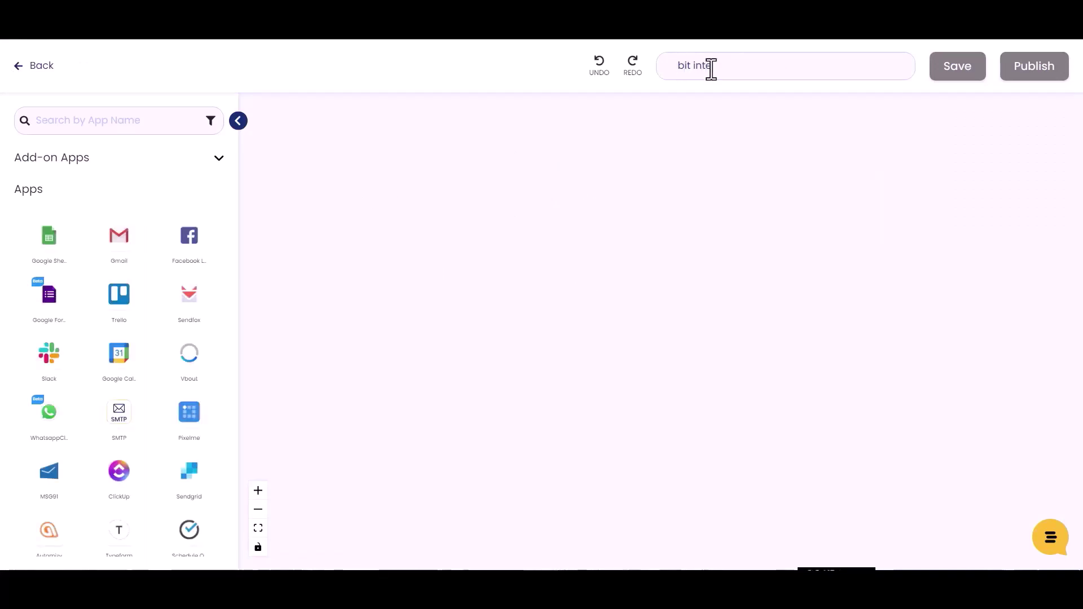
text(grations)
- Add a Webhook trigger, copy its URL, and start capturing the webhook response
click(66, 119)
text(webh)
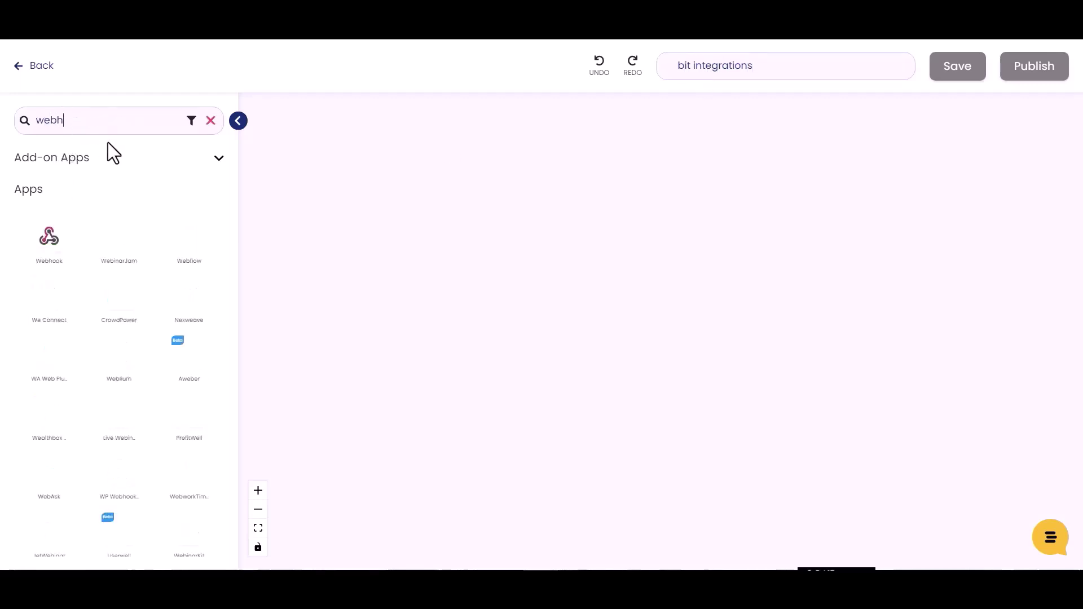
drag(63, 243, 346, 236)
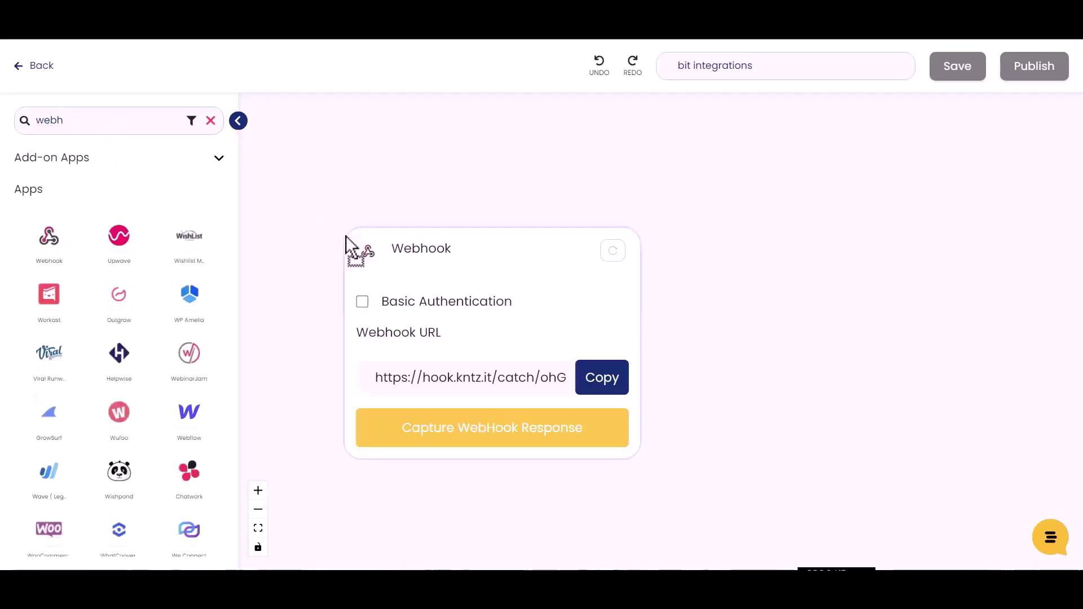
click(601, 389)
click(493, 443)
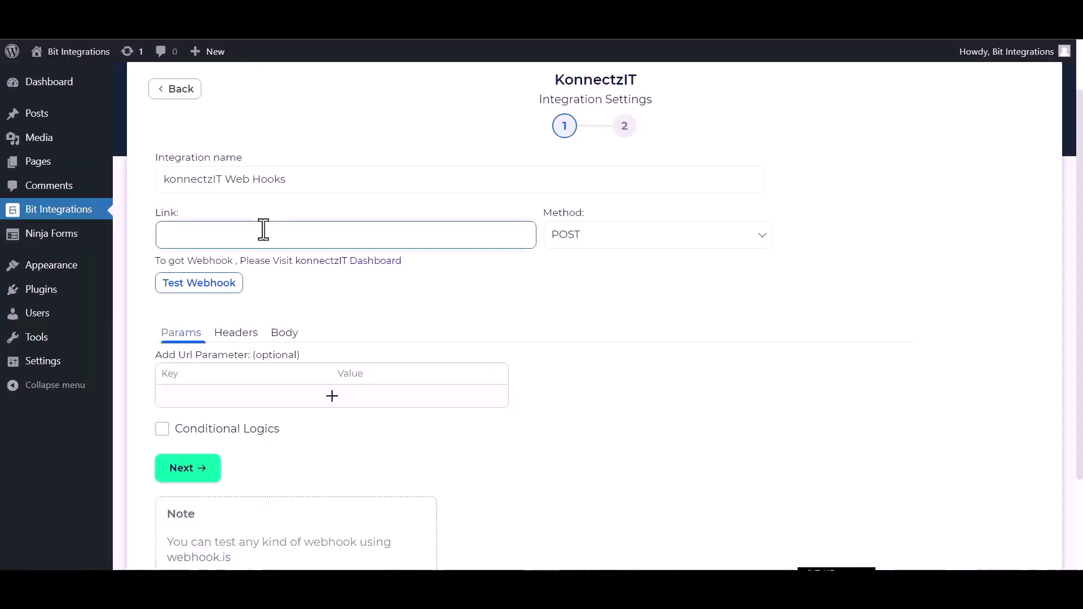
- Use the KonnectzIT webhook URL as the link and send all data as application/json
key(ctrl+v)
click(284, 334)
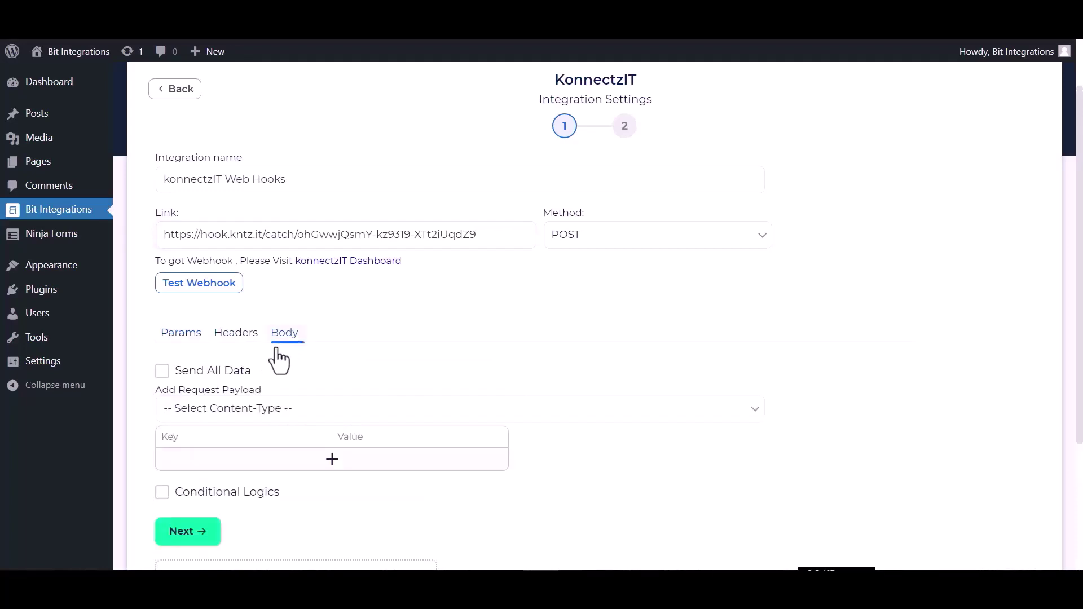
click(206, 373)
click(230, 417)
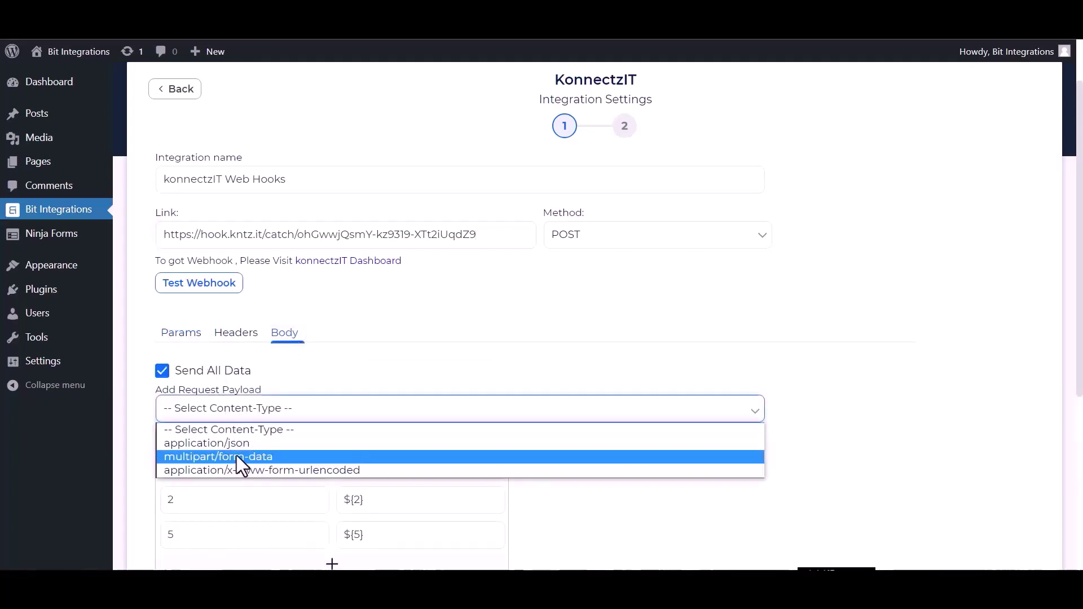
click(237, 443)
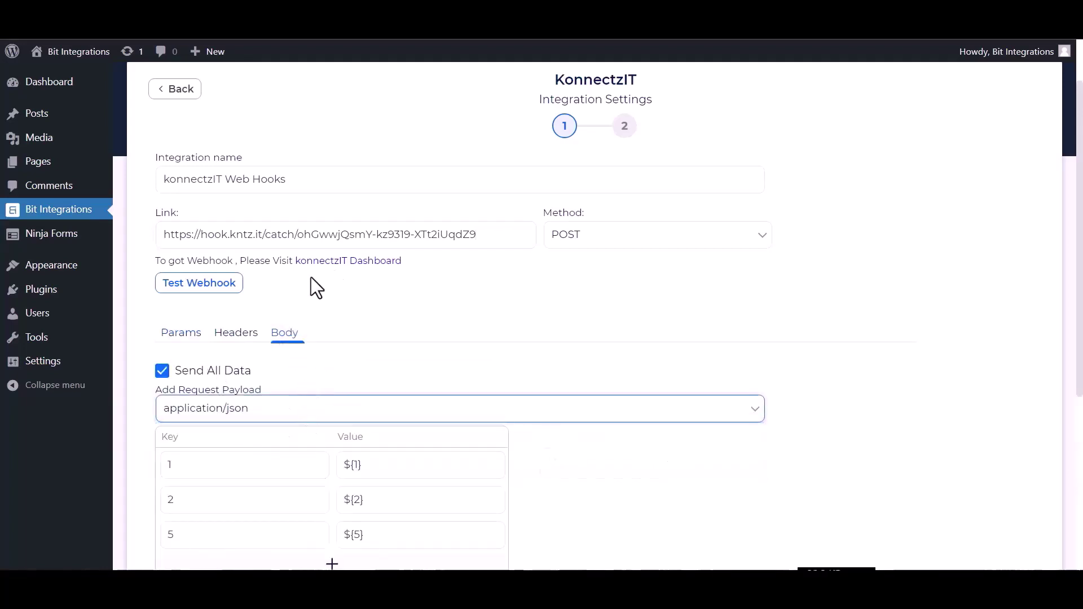
scroll(310, 380, down, 4)
scroll(256, 370, up, 2)
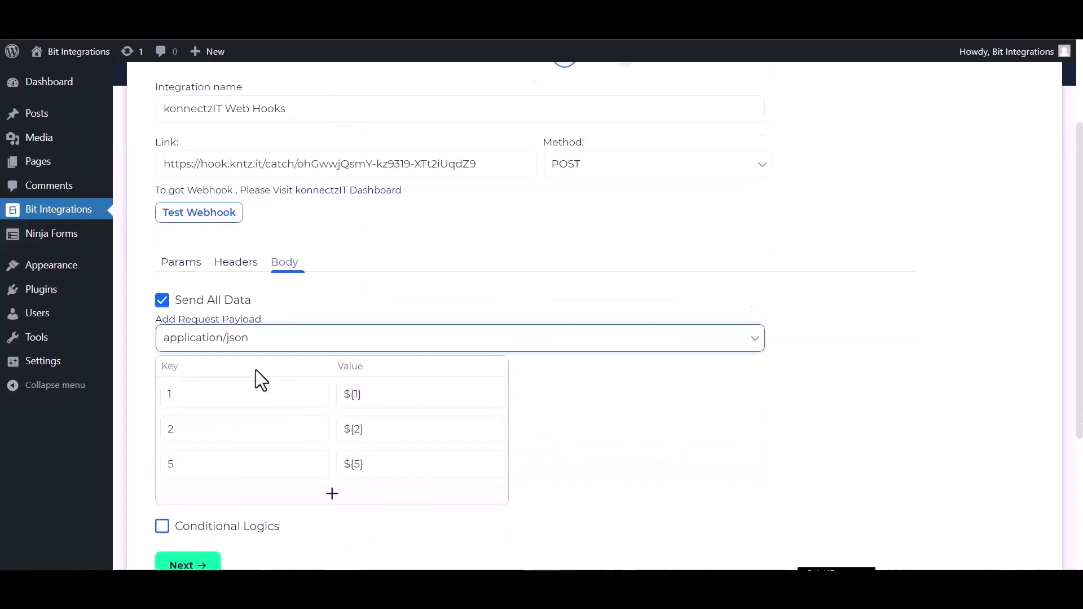
- Send a test request to the KonnectzIT webhook and continue to step 2
click(207, 216)
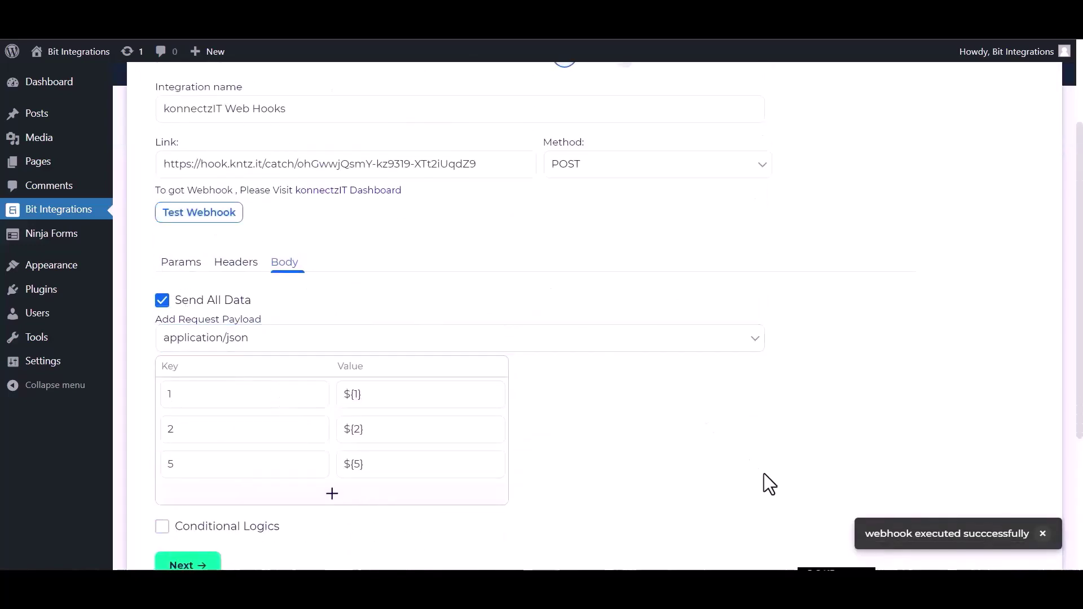
scroll(412, 503, down, 3)
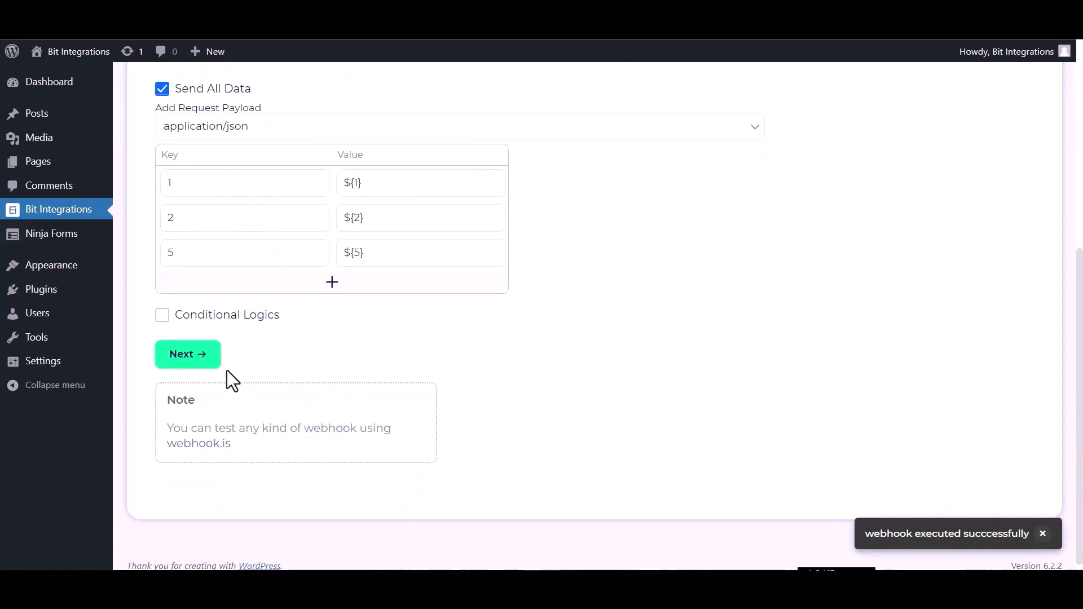
click(188, 355)
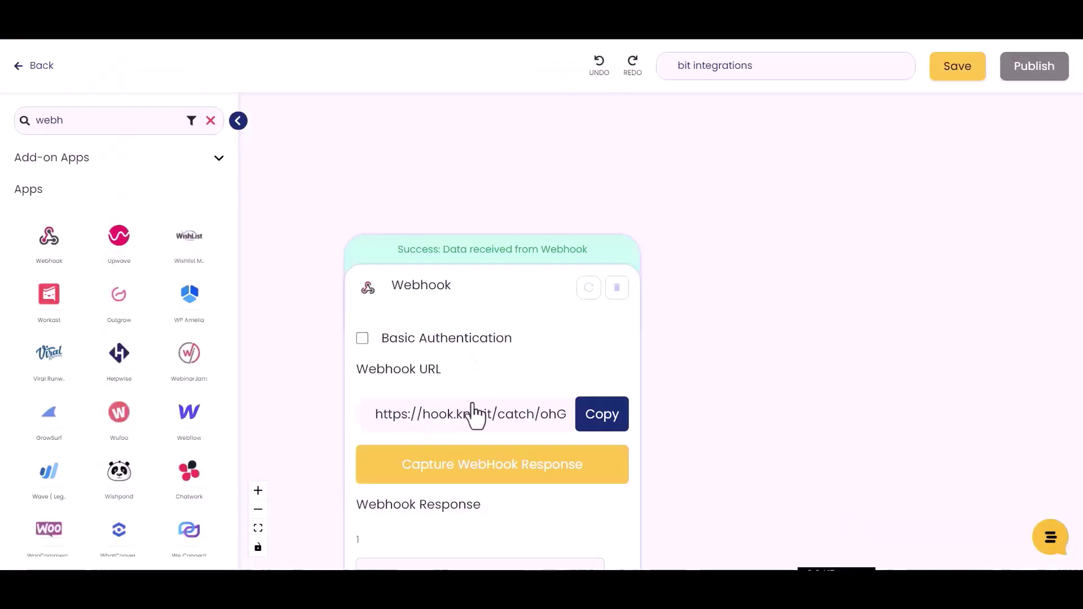
- Search the apps for Airtable and drag it onto the canvas beside the Webhook trigger
scroll(472, 420, down, 2)
click(108, 127)
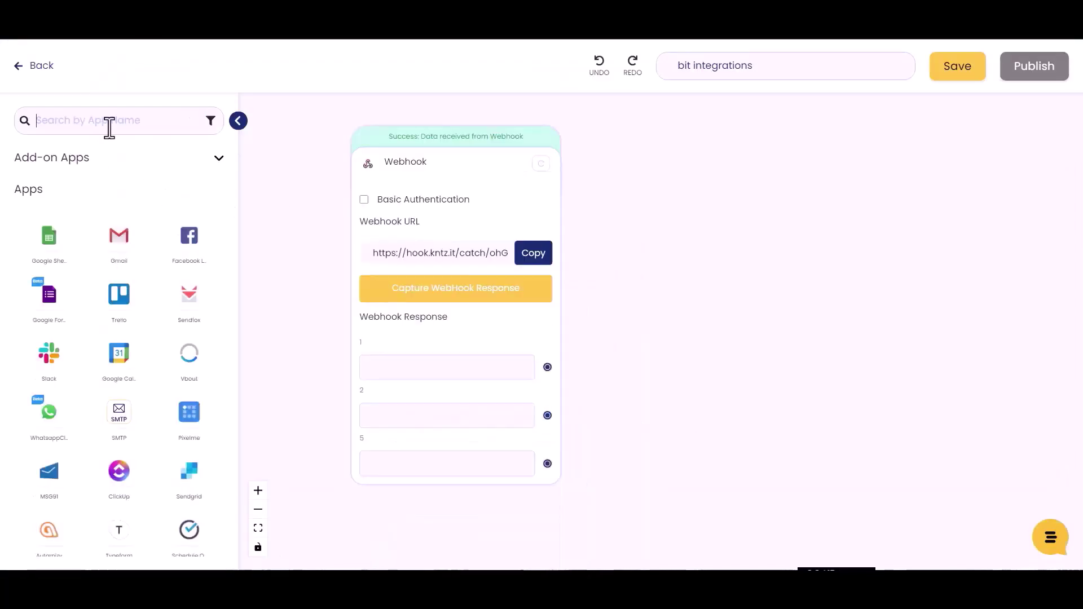
text(airy)
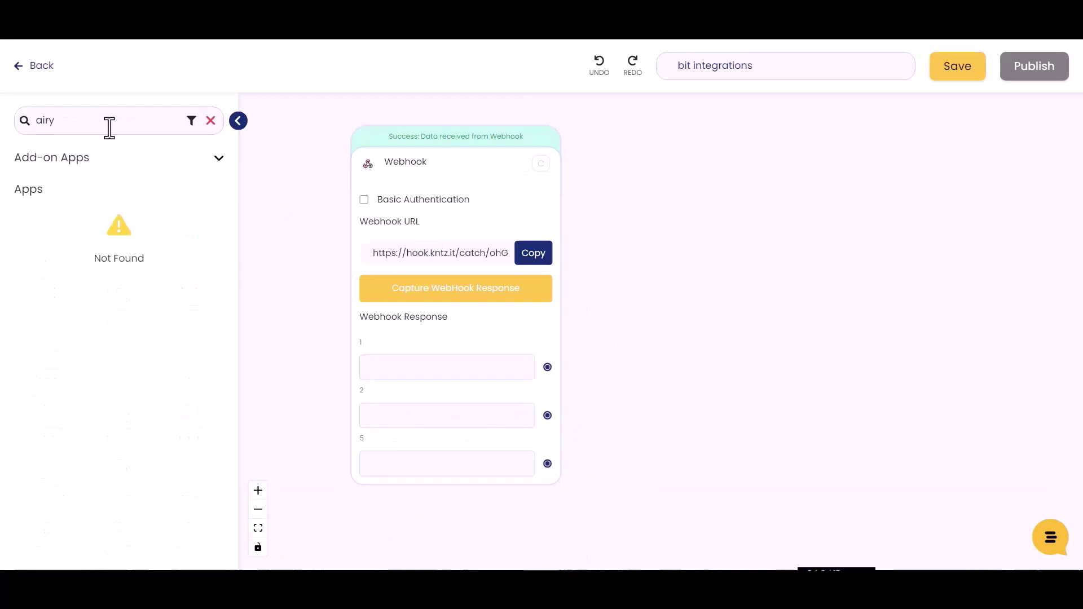
key(BackSpace)
text(ta)
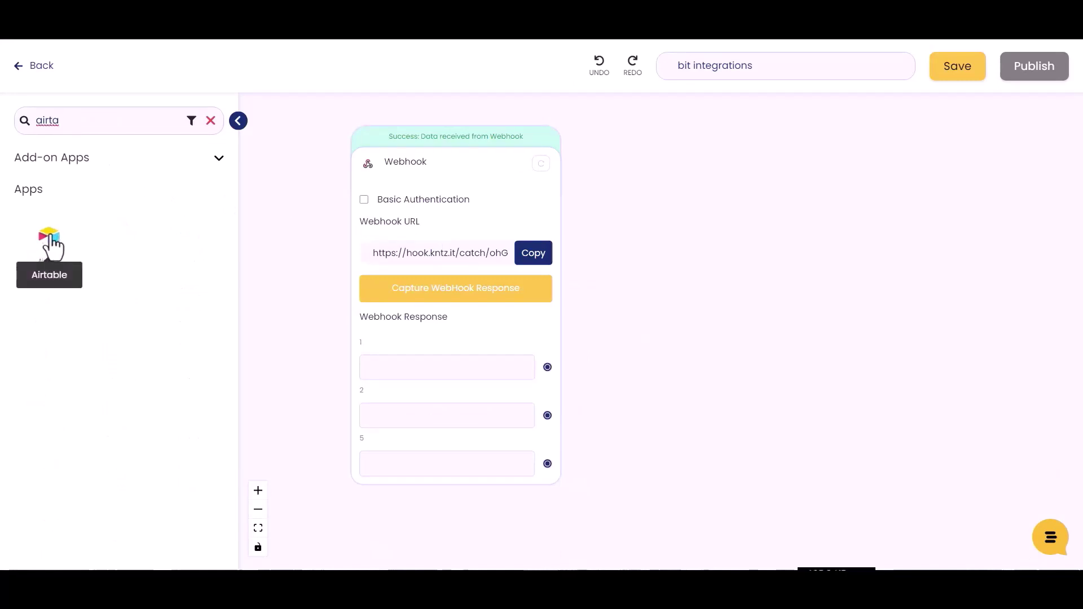
drag(52, 247, 701, 278)
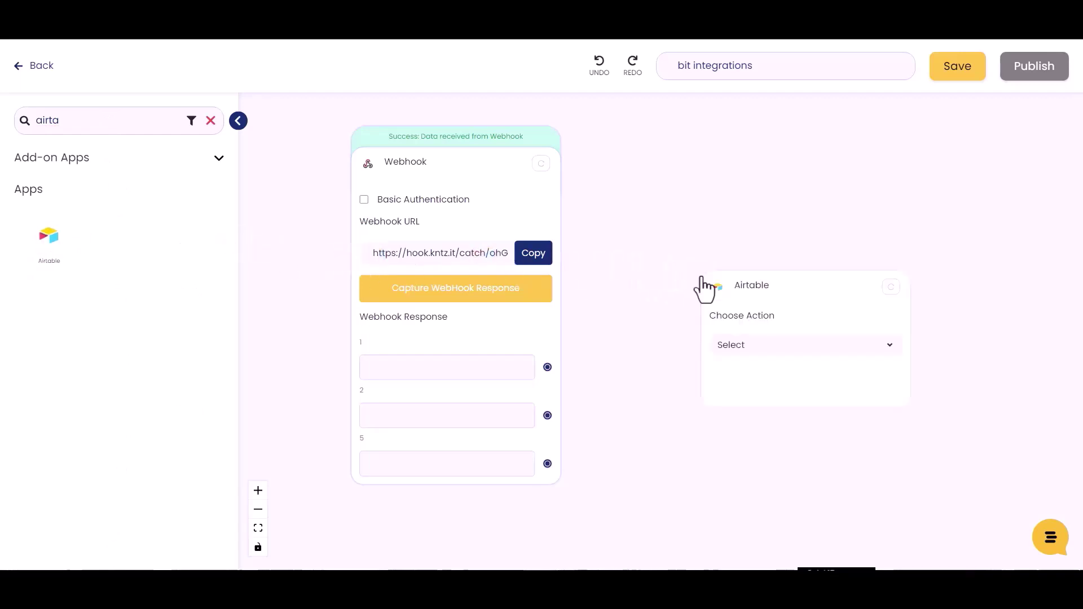
- Set the Airtable node to Create Record in the bit integration base's Table 1, typecast True
click(760, 351)
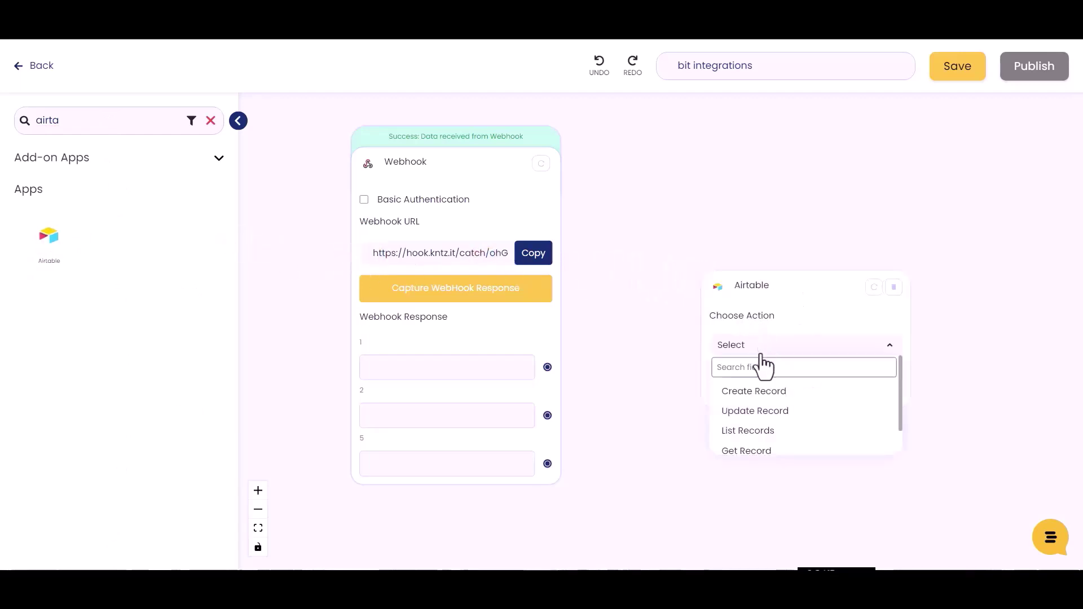
click(762, 394)
click(763, 399)
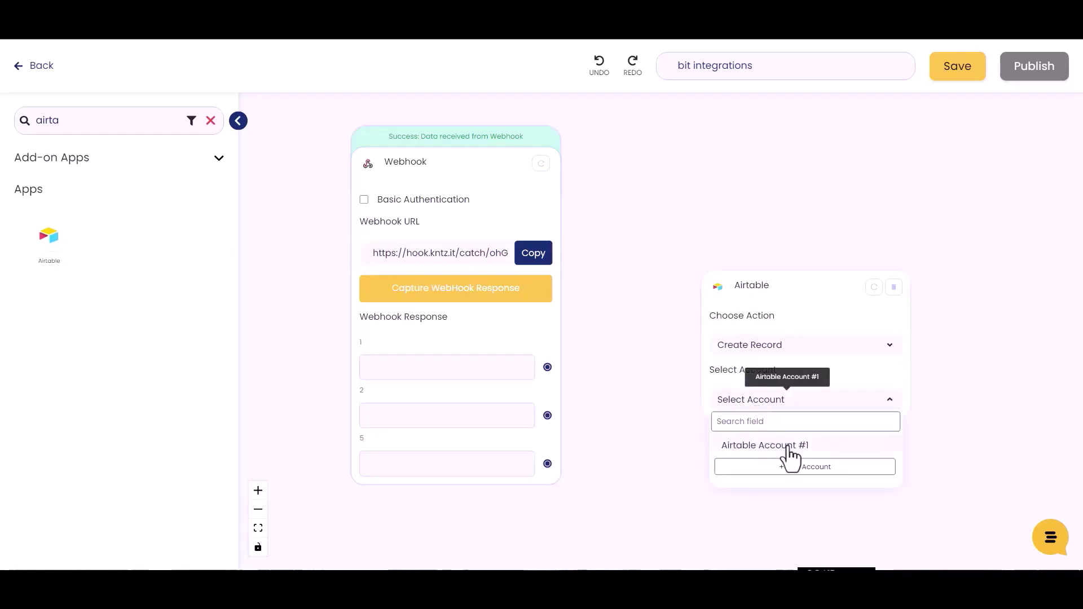
click(770, 447)
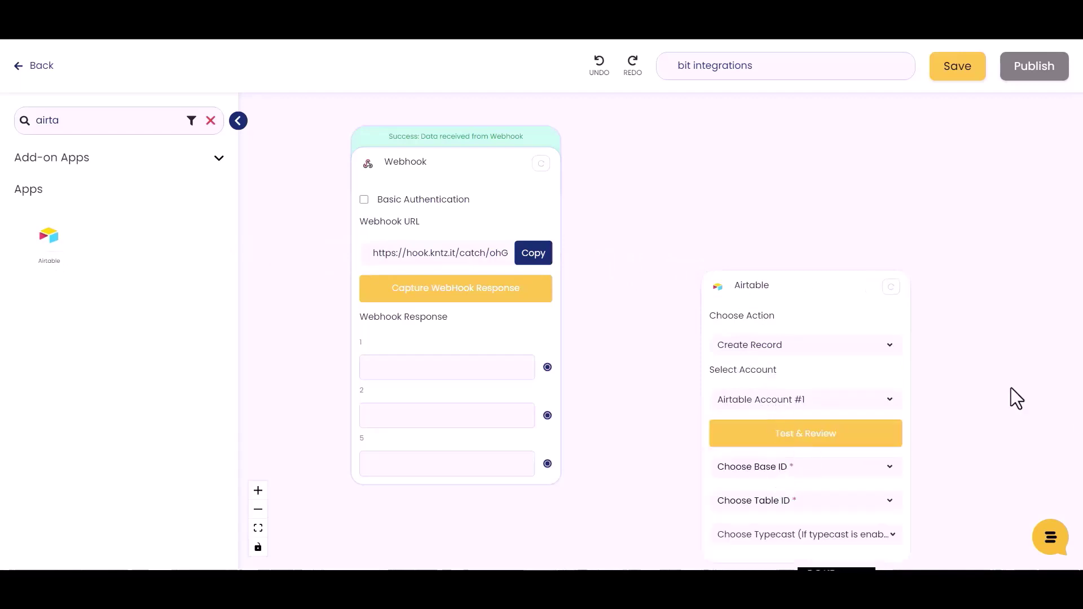
scroll(1009, 390, down, 2)
click(782, 397)
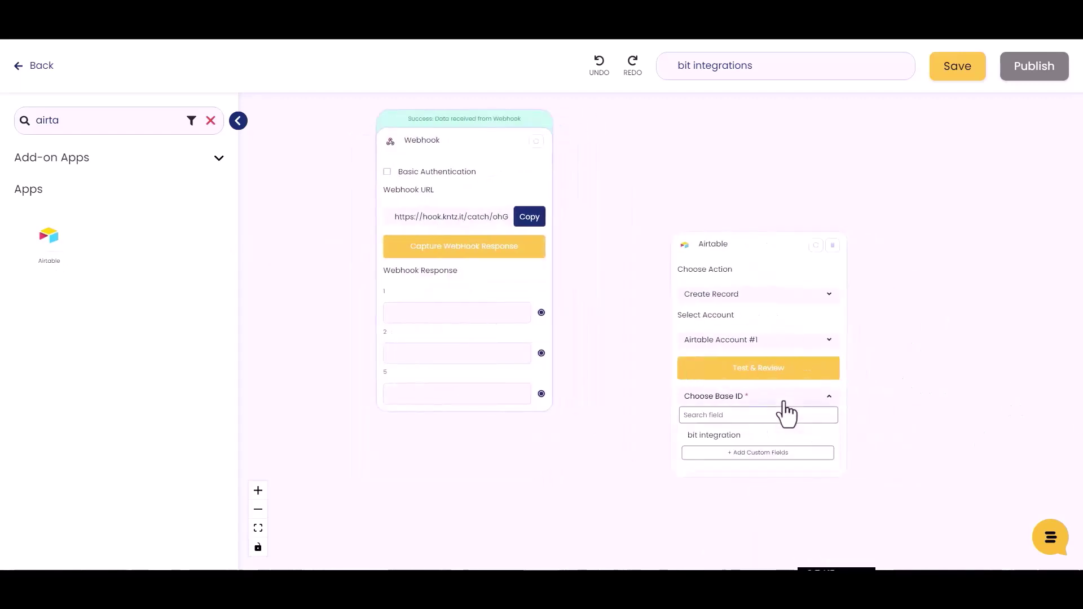
click(727, 436)
click(746, 426)
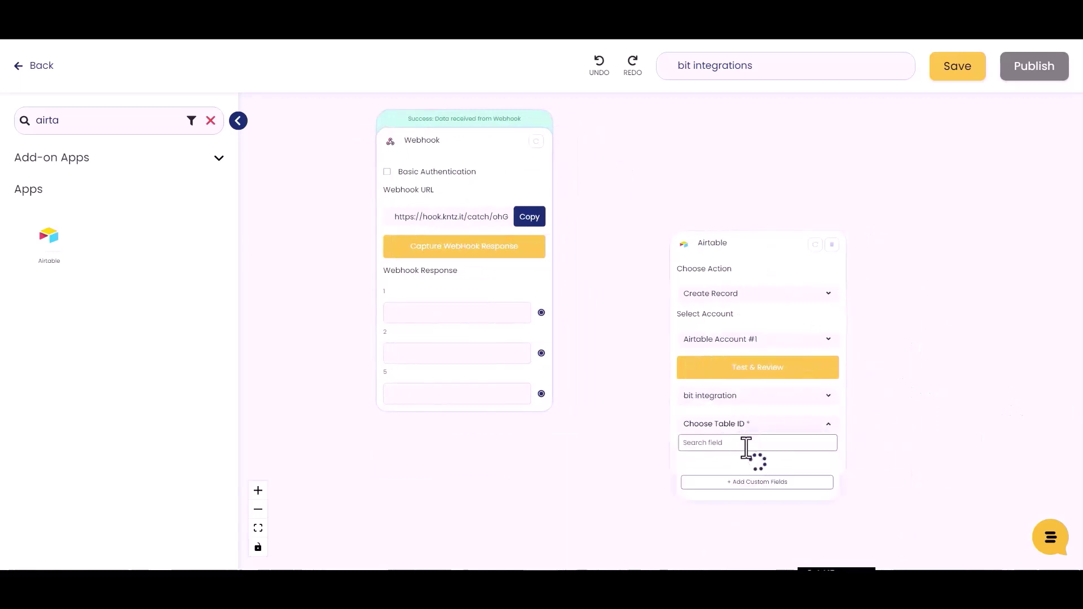
click(735, 463)
click(789, 454)
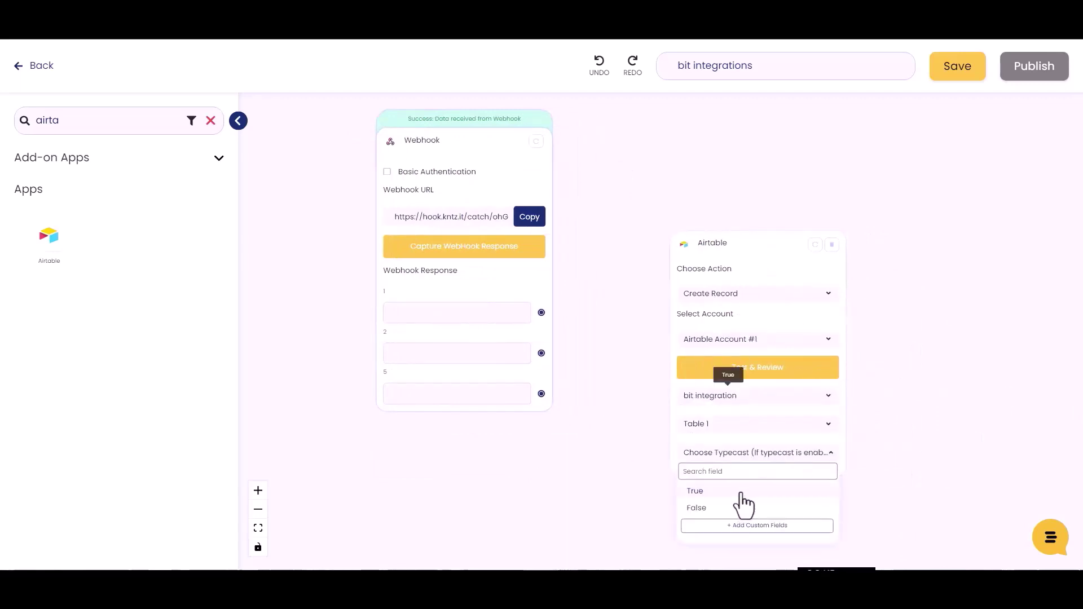
click(698, 492)
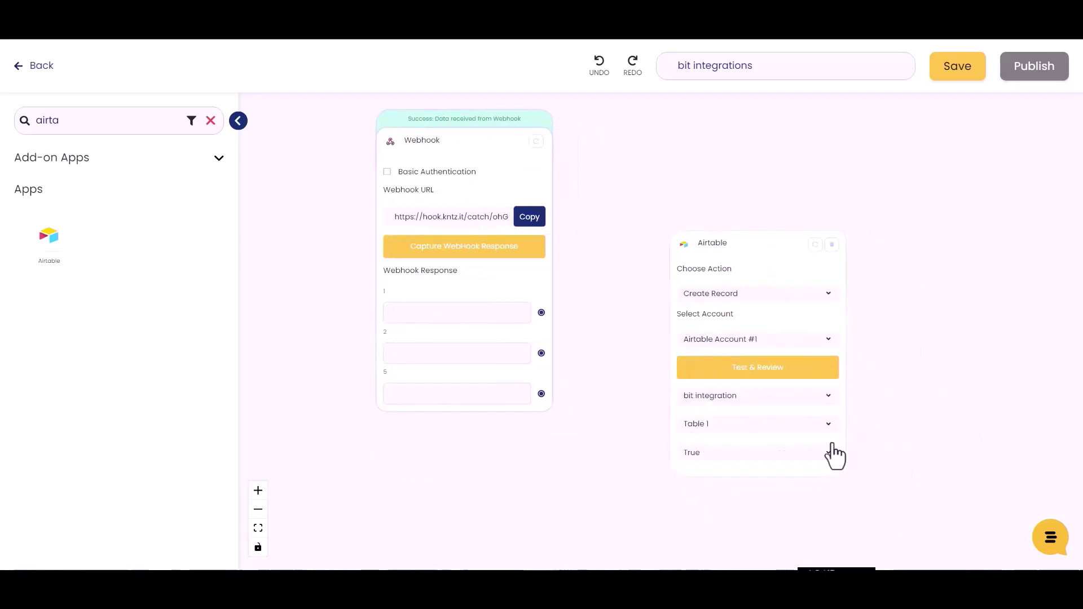
- Test the Airtable step and add the Name, Email and Number fields
click(773, 376)
click(724, 390)
click(197, 177)
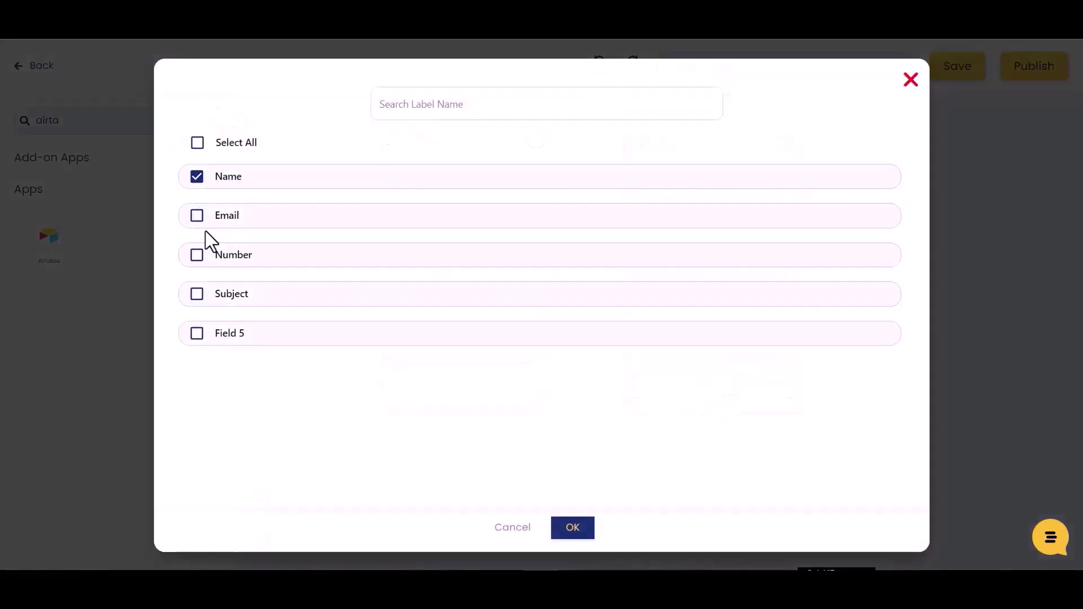
click(200, 215)
click(203, 256)
click(573, 528)
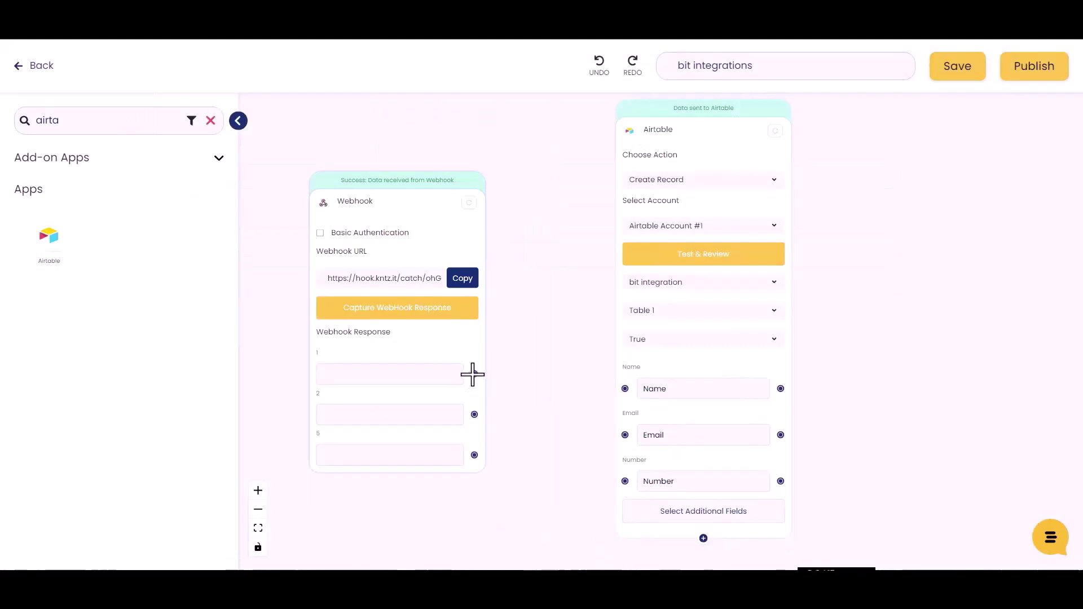
- Map webhook values 1, 2 and 5 to Airtable's Name, Email and Number fields
drag(473, 375, 625, 389)
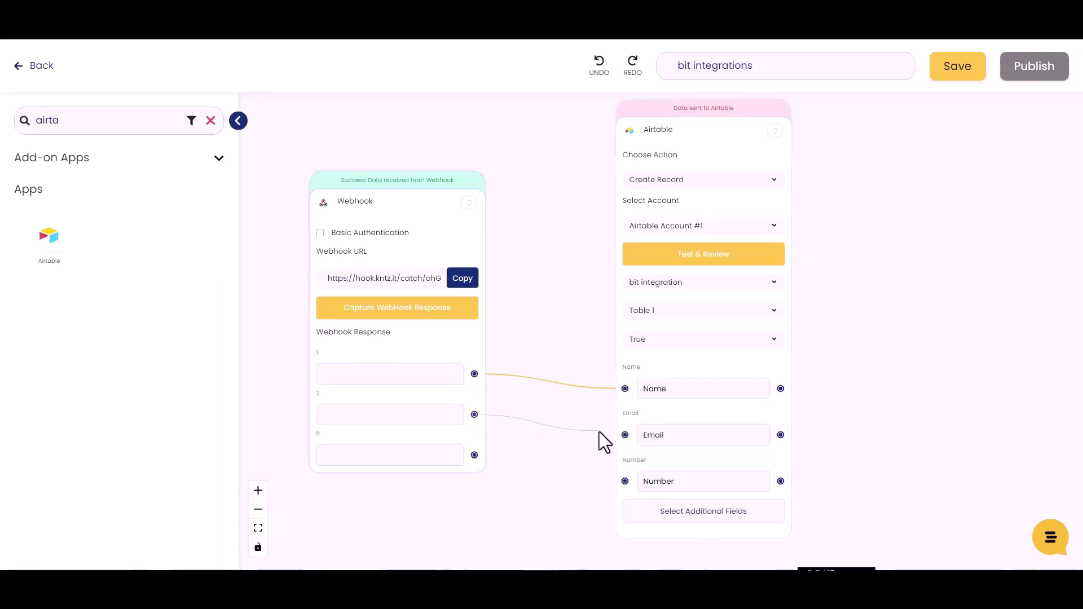
drag(599, 431, 626, 435)
drag(474, 455, 625, 481)
- Test sending the mapped data to Airtable and save the Konnect
click(710, 261)
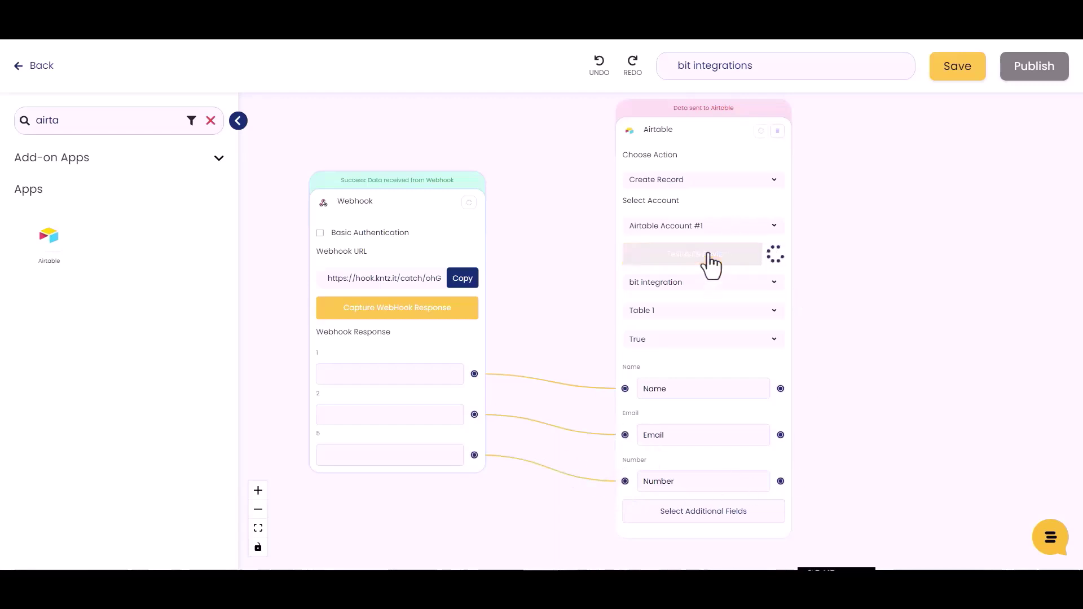
click(953, 74)
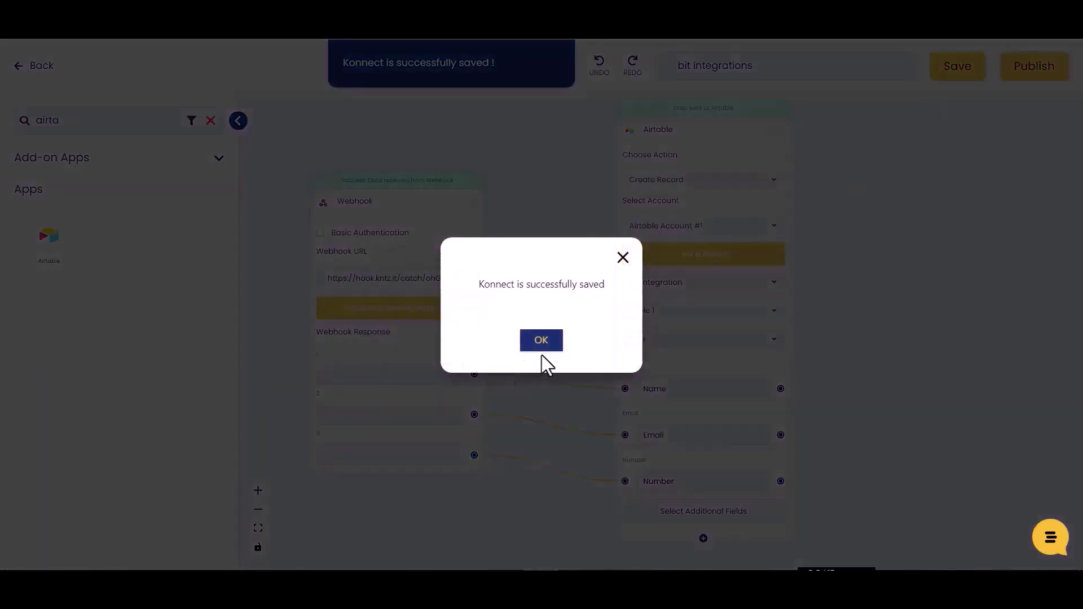
click(543, 345)
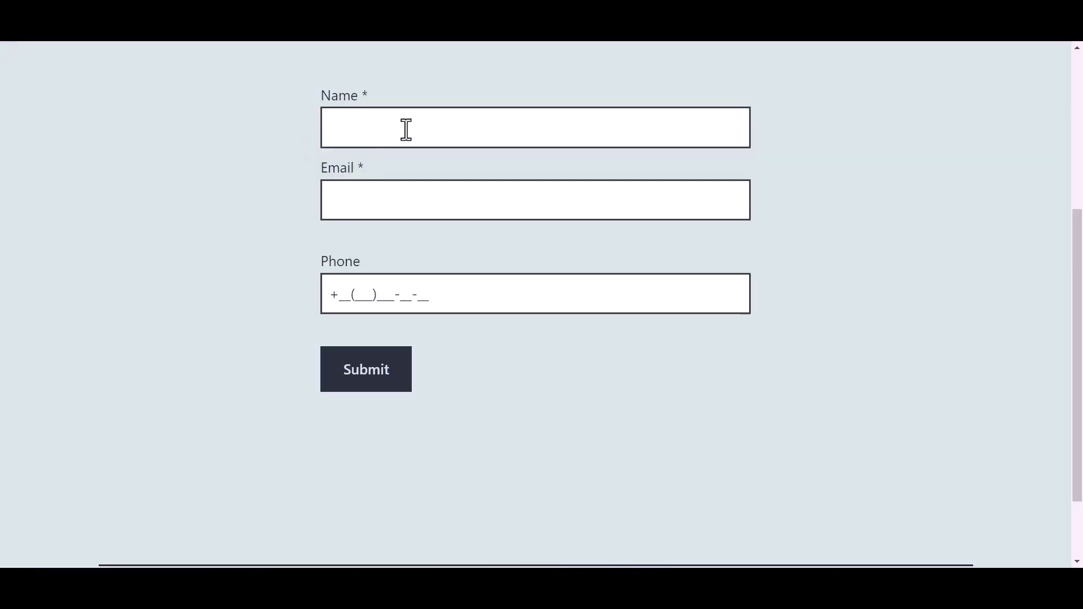
- Submit a JetFormBuilder test entry named 'Bit Integrations' with a support e-mail address and phone number
click(407, 130)
text(B)
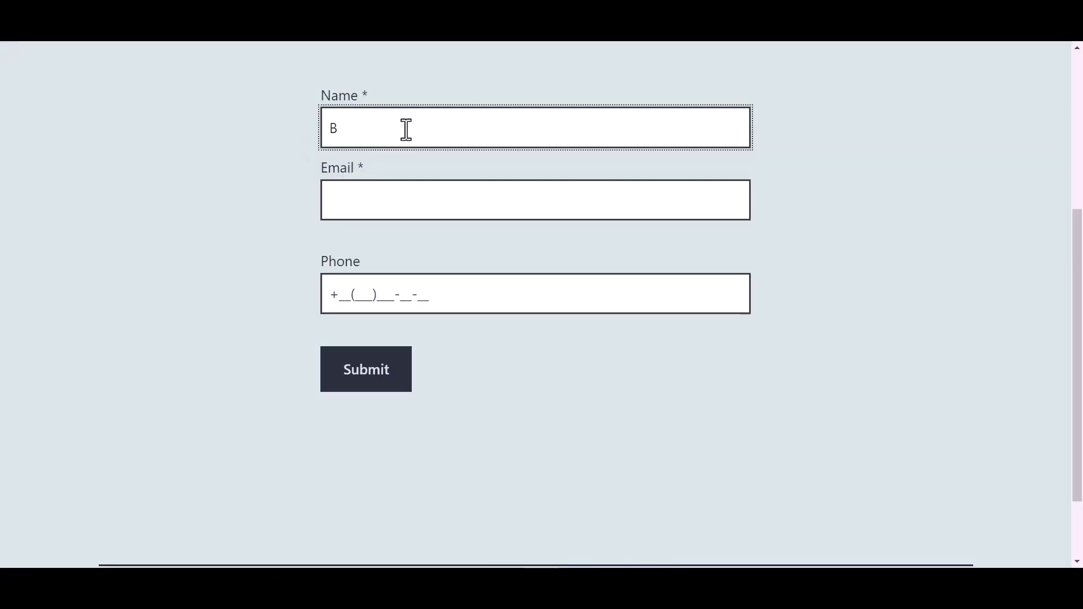
text(it Integrations)
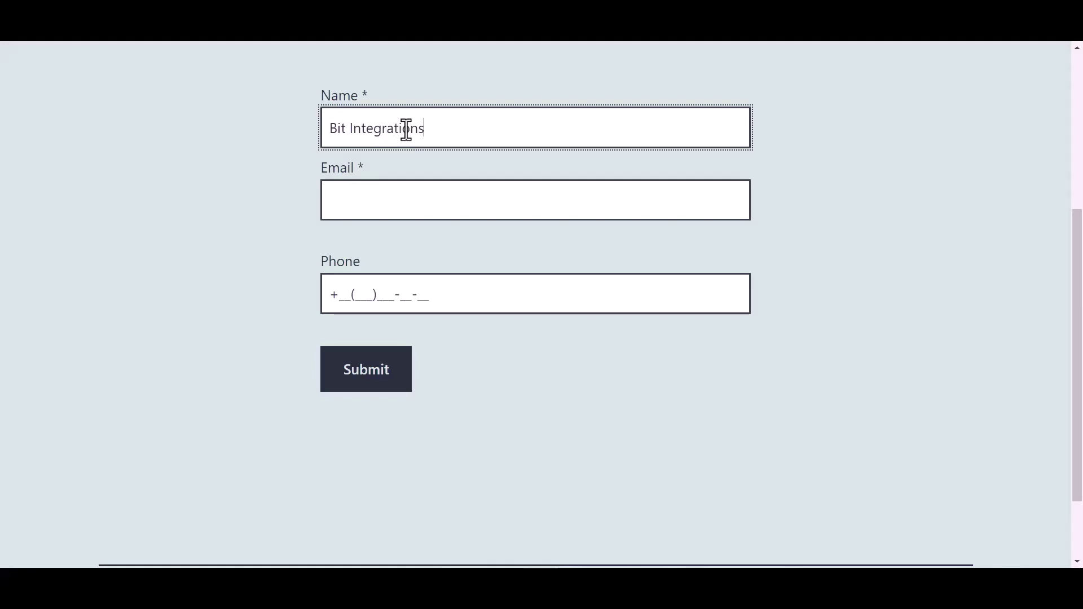
click(370, 201)
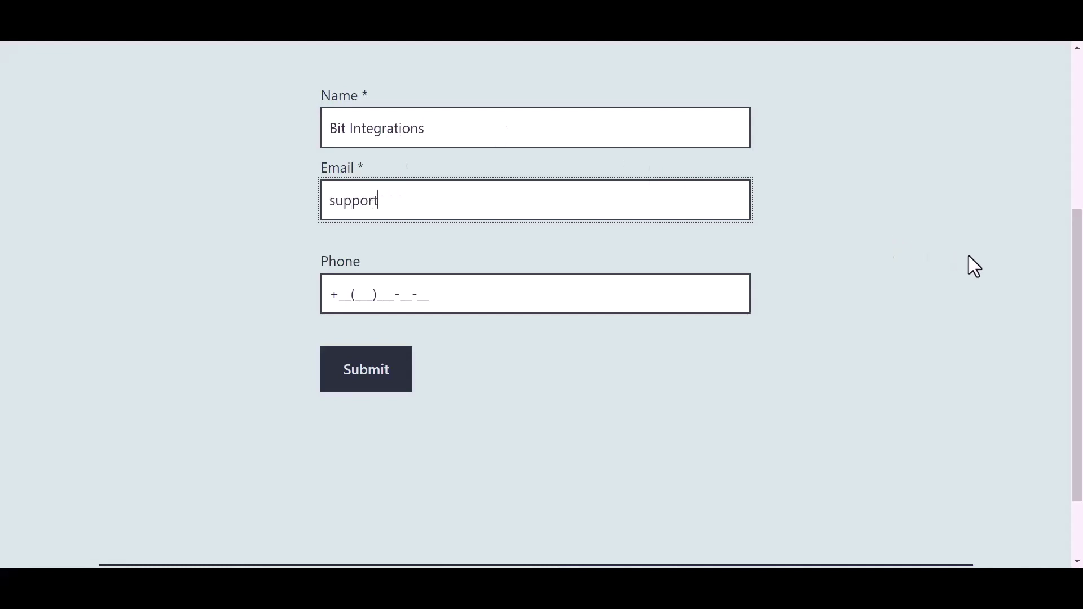
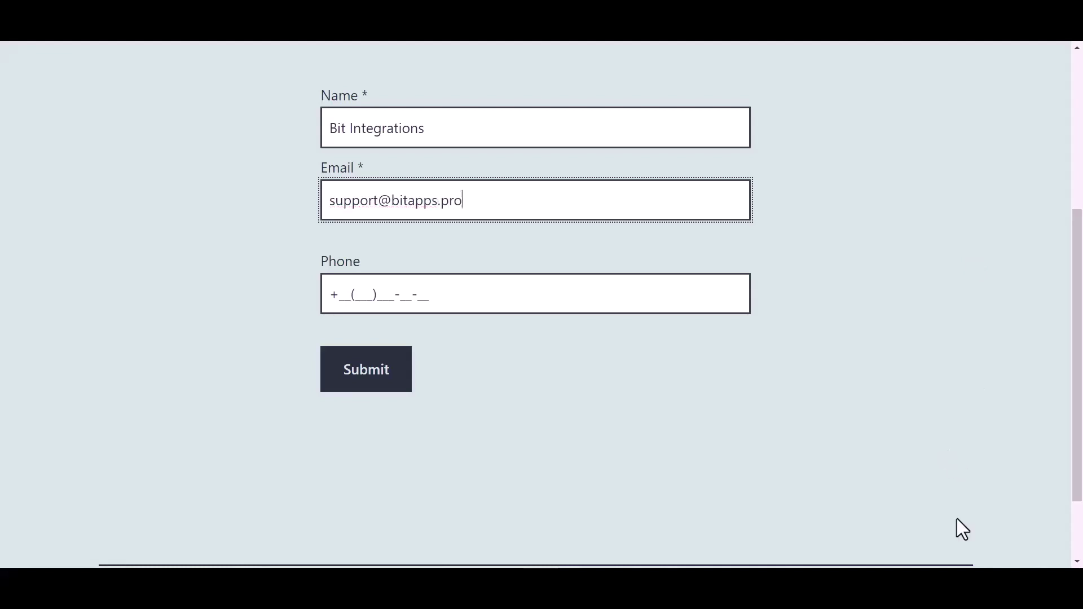
click(417, 295)
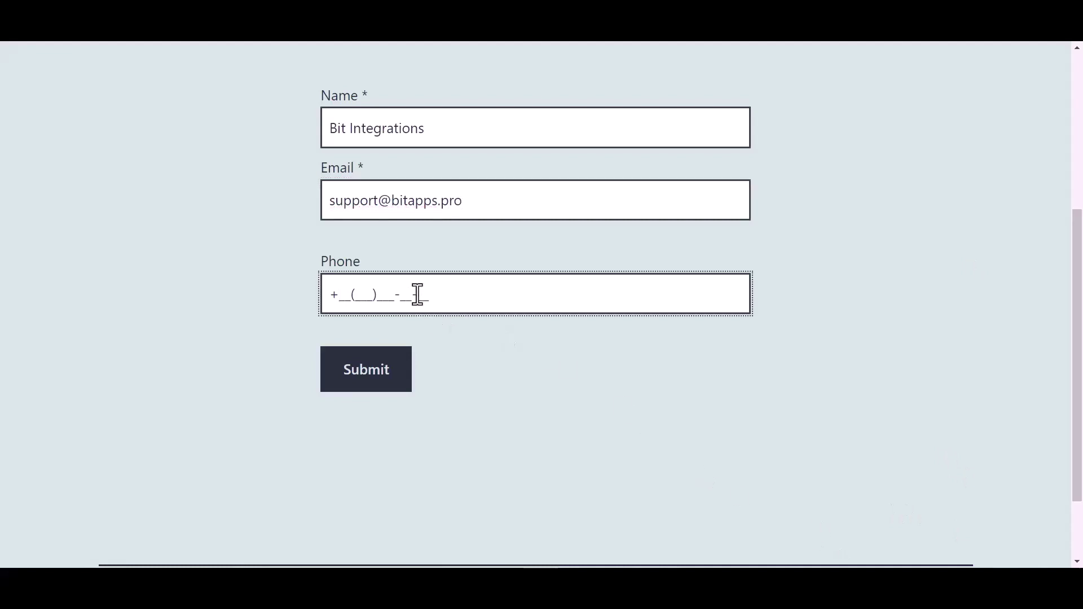
text(44(455)566-6_-__)
click(376, 375)
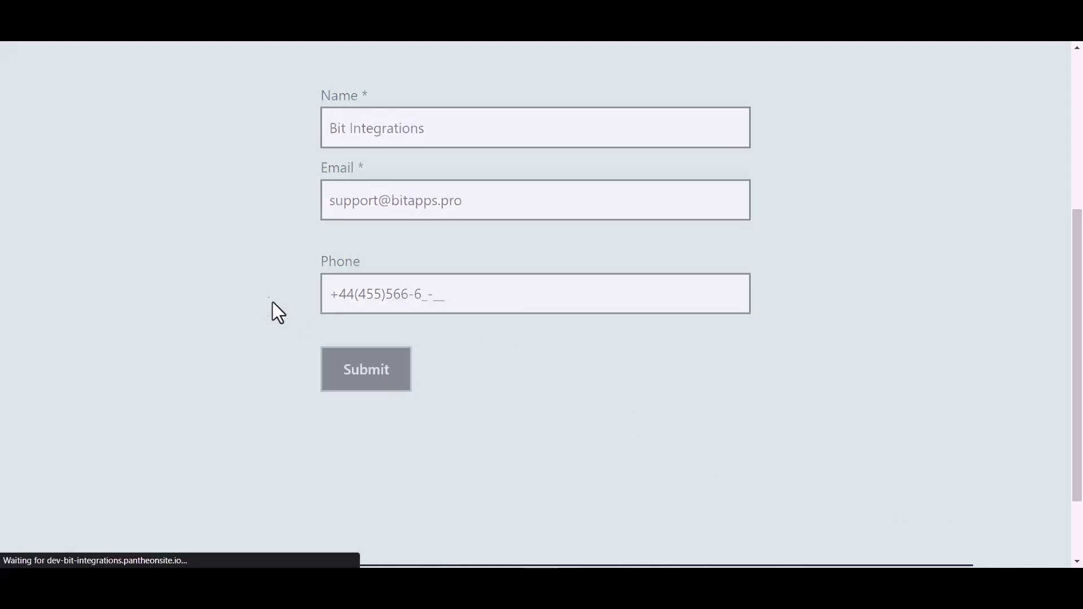